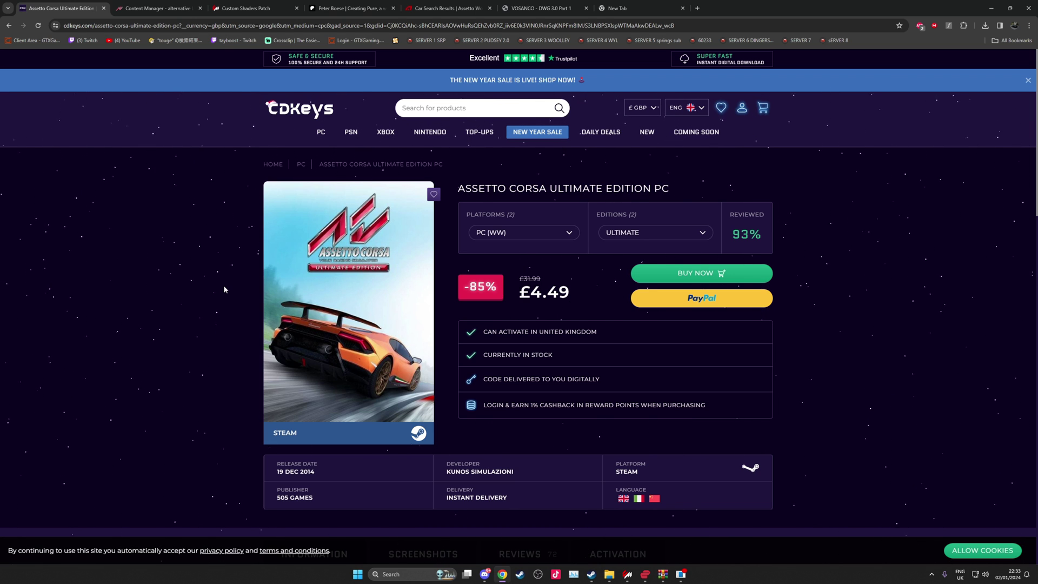
Review the Content Manager website's features down to the Lite and Full version download section
left_click(147, 9)
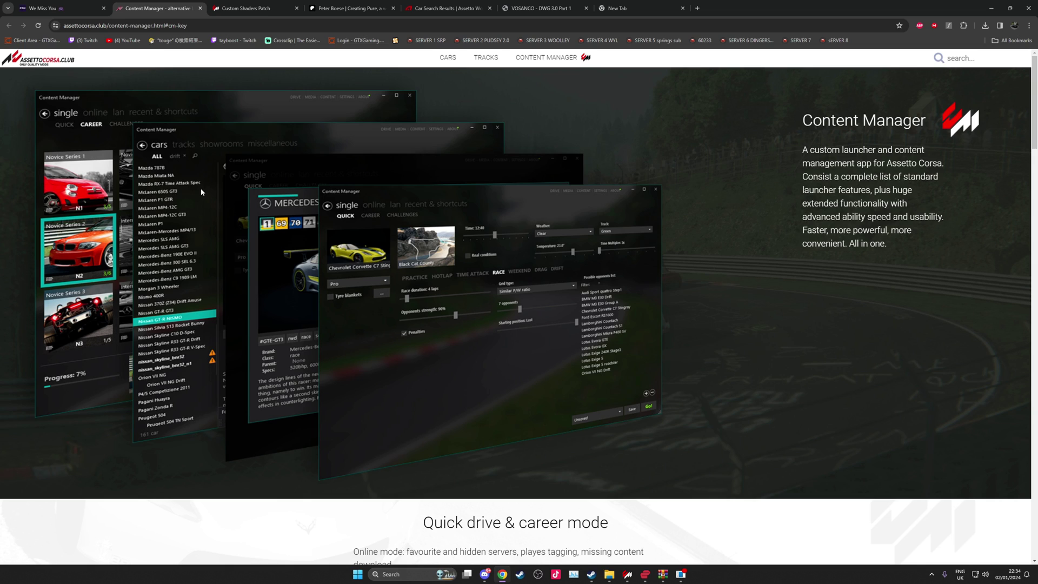
scroll(201, 192, "down", 10)
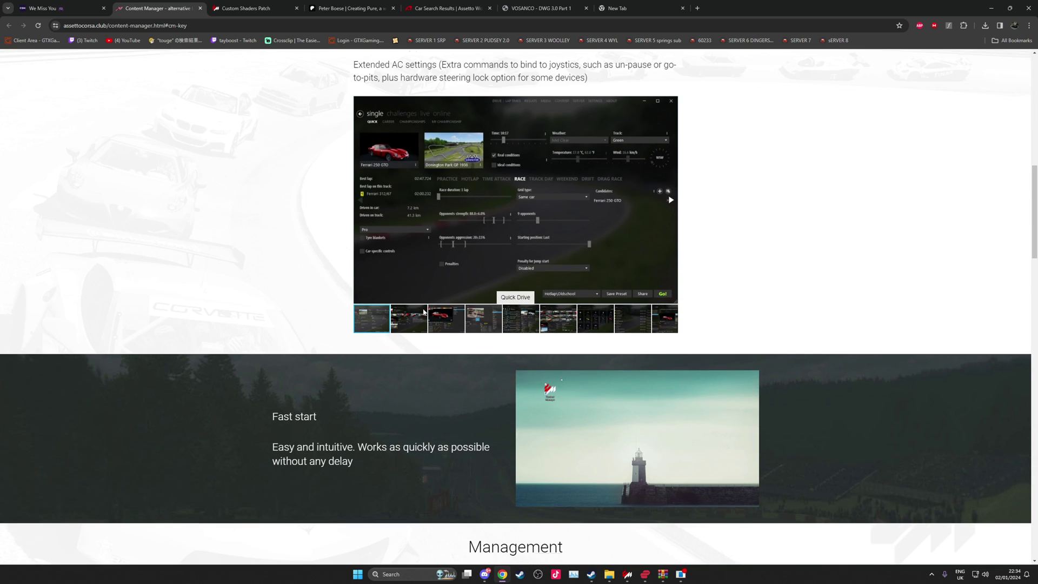
scroll(406, 303, "down", 1)
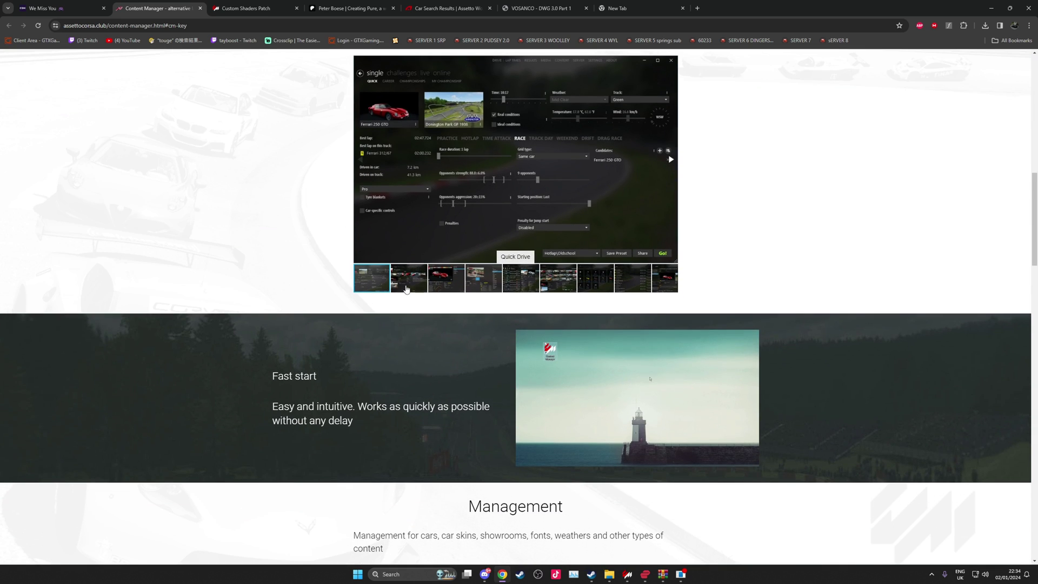
scroll(432, 308, "up", 1)
scroll(437, 307, "up", 1)
scroll(786, 303, "down", 4)
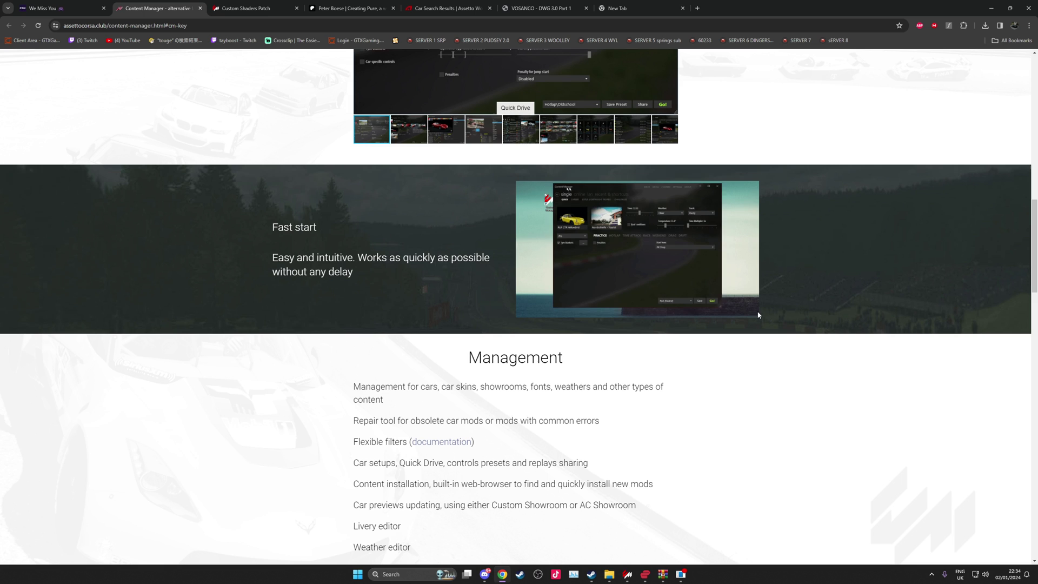
scroll(744, 352, "down", 4)
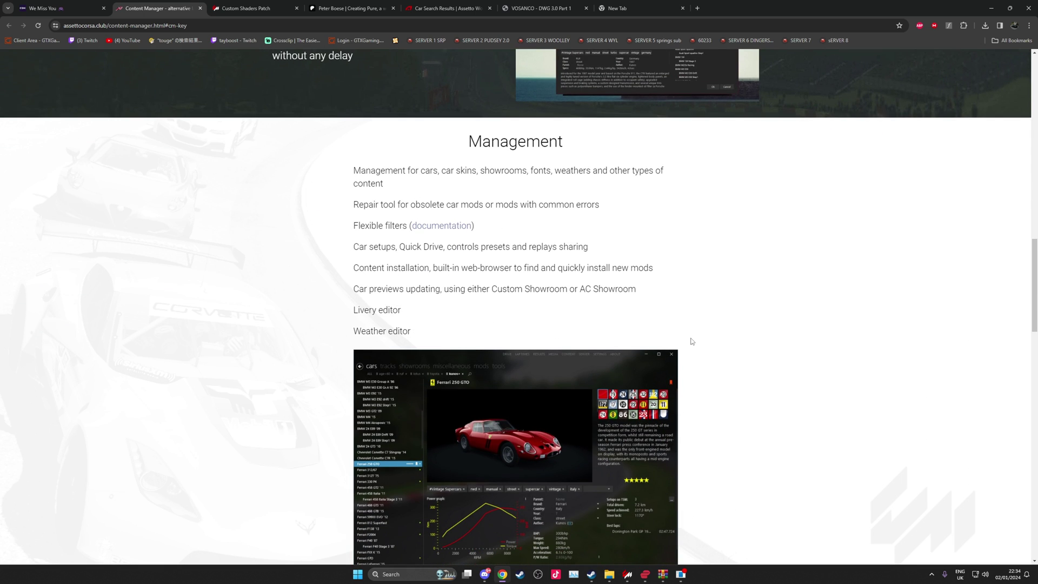
scroll(691, 342, "down", 3)
scroll(690, 342, "down", 20)
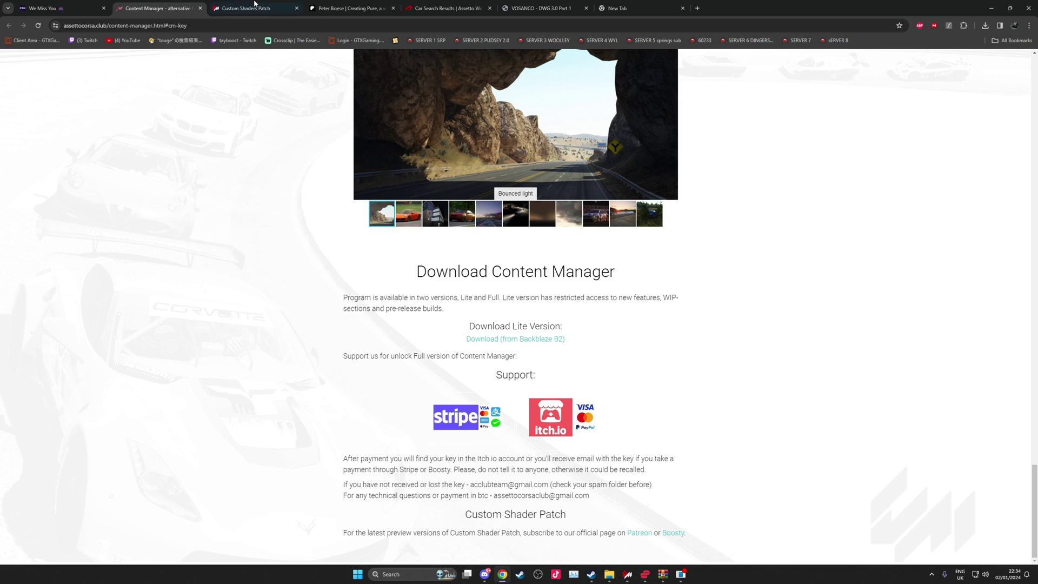
Check the Custom Shaders Patch download page and the Patreon post with the Pure 0.234 downloads
left_click(256, 7)
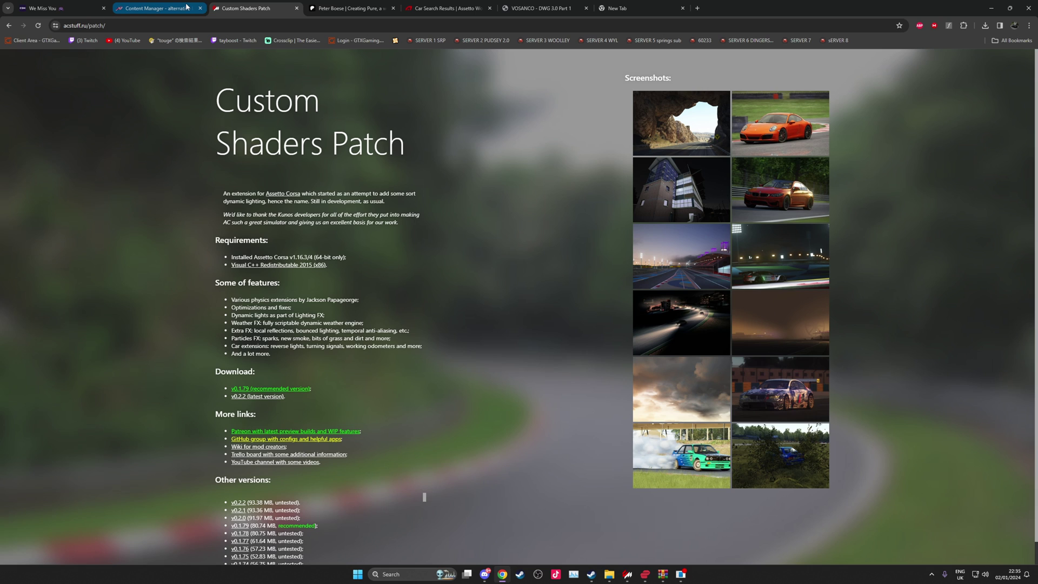
scroll(341, 322, "down", 1)
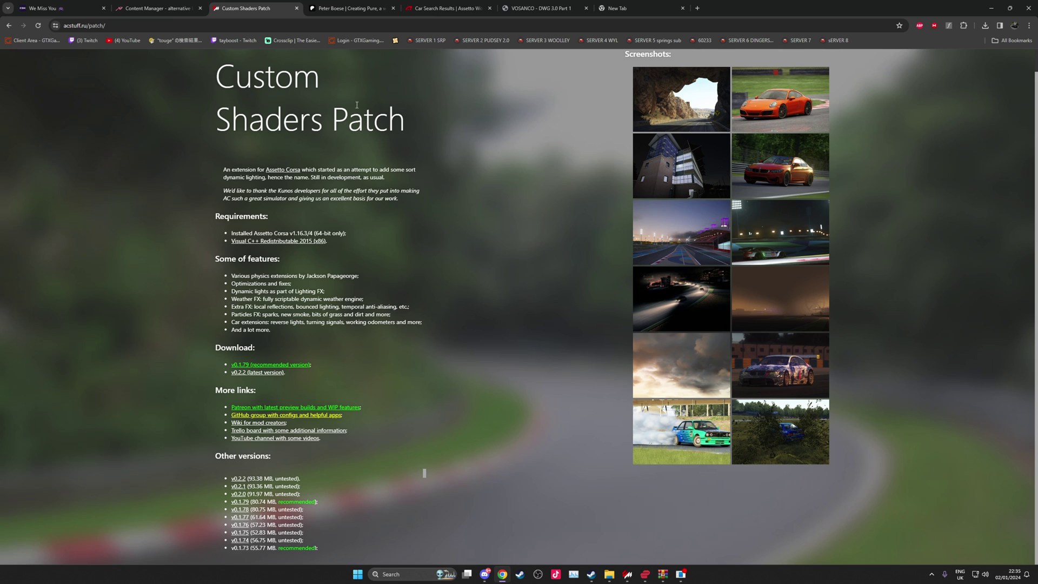
left_click(341, 11)
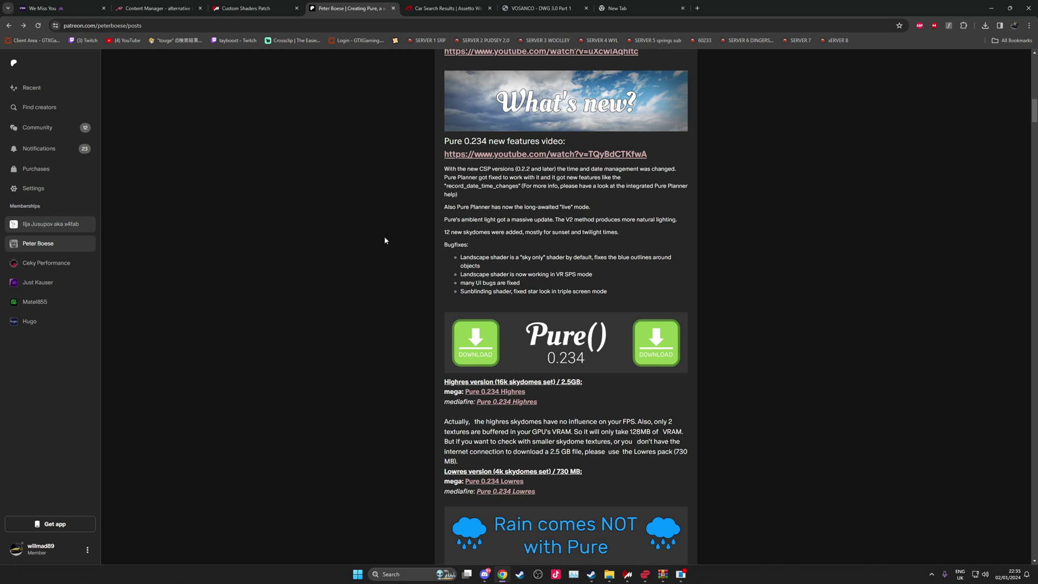
scroll(381, 244, "up", 1)
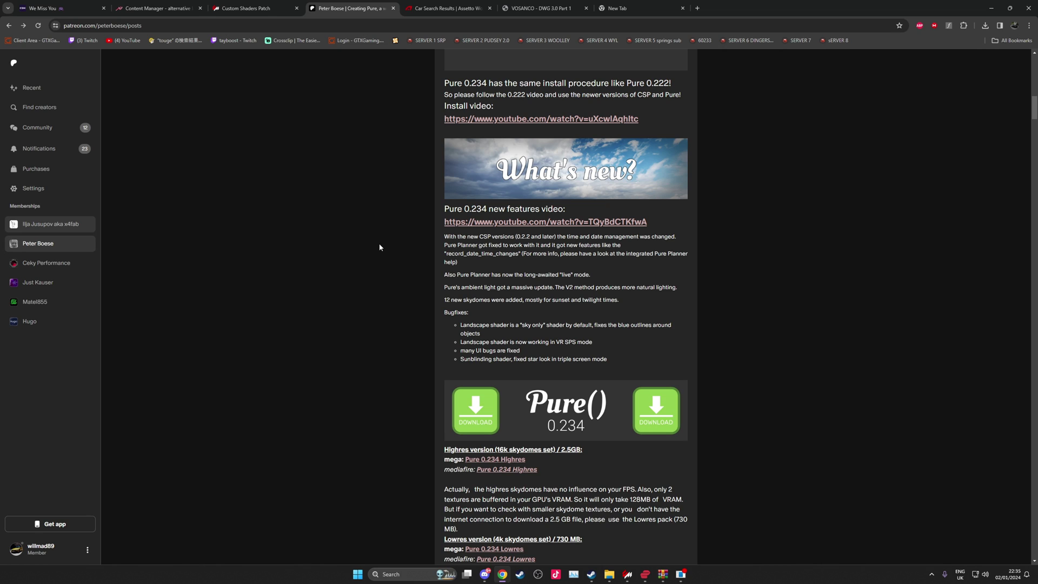
View the Assetto World car mod results and open the VOSAN site's homepage
left_click(436, 6)
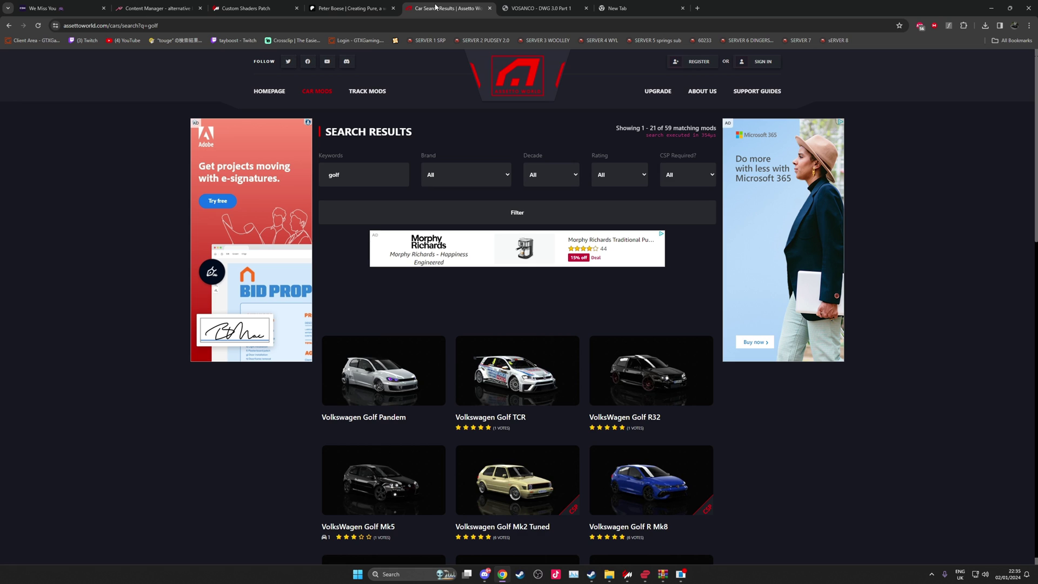
left_click(537, 8)
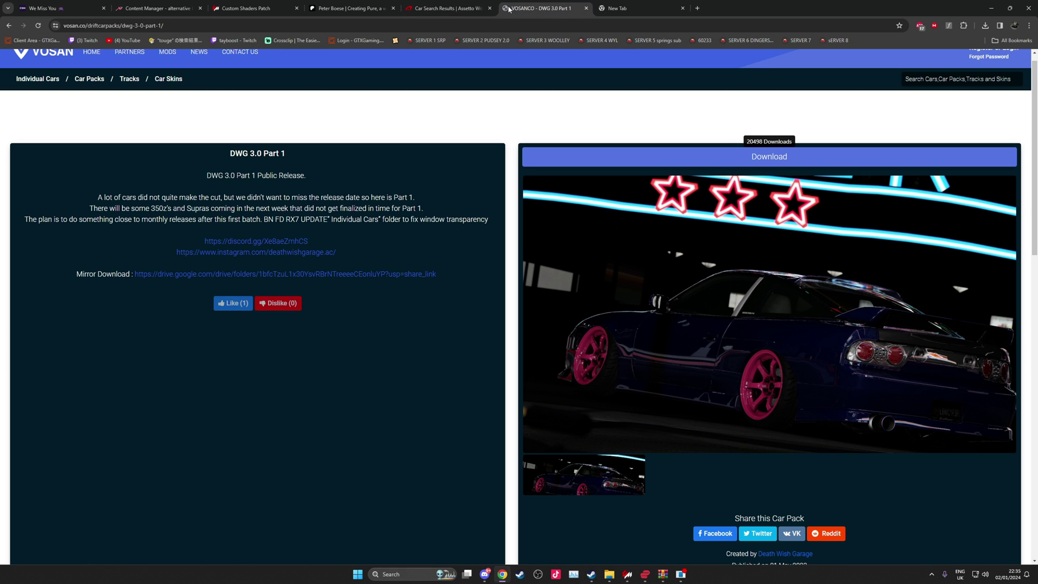
left_click(47, 63)
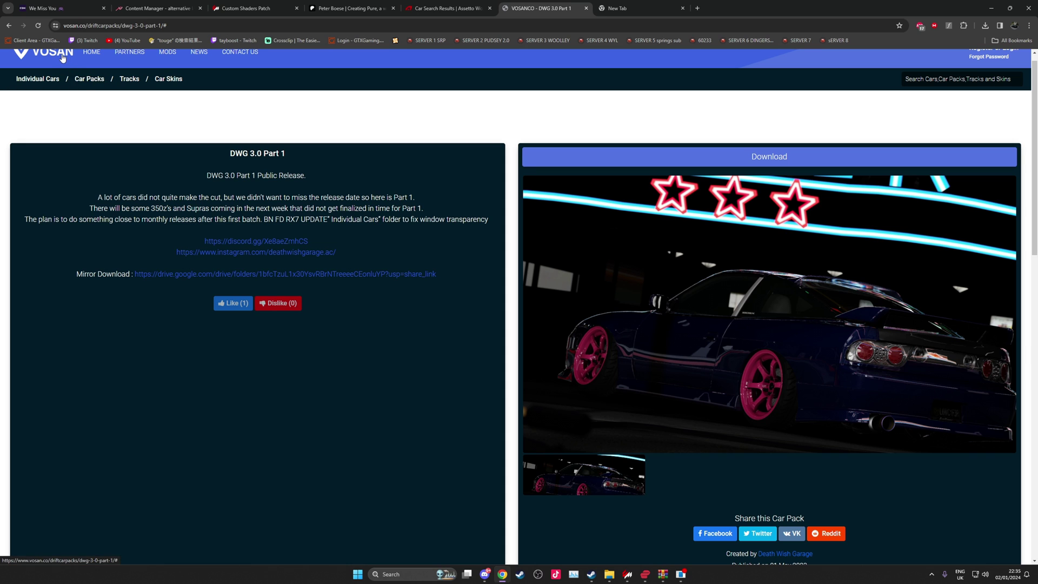
scroll(84, 110, "up", 1)
left_click(95, 67)
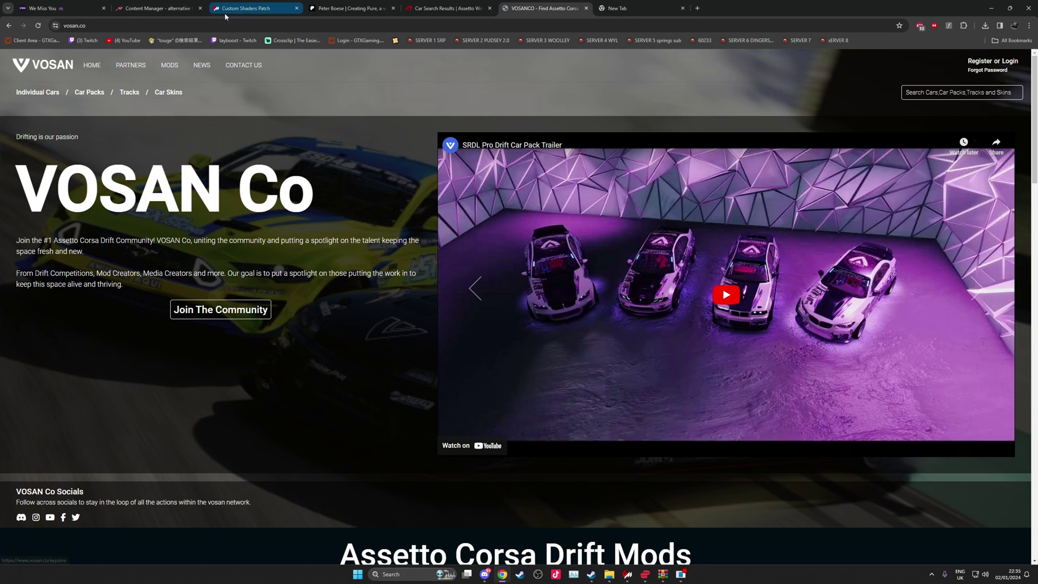
Browse the most recent track mods on Assetto World and compare with the VOSAN homepage
left_click(425, 6)
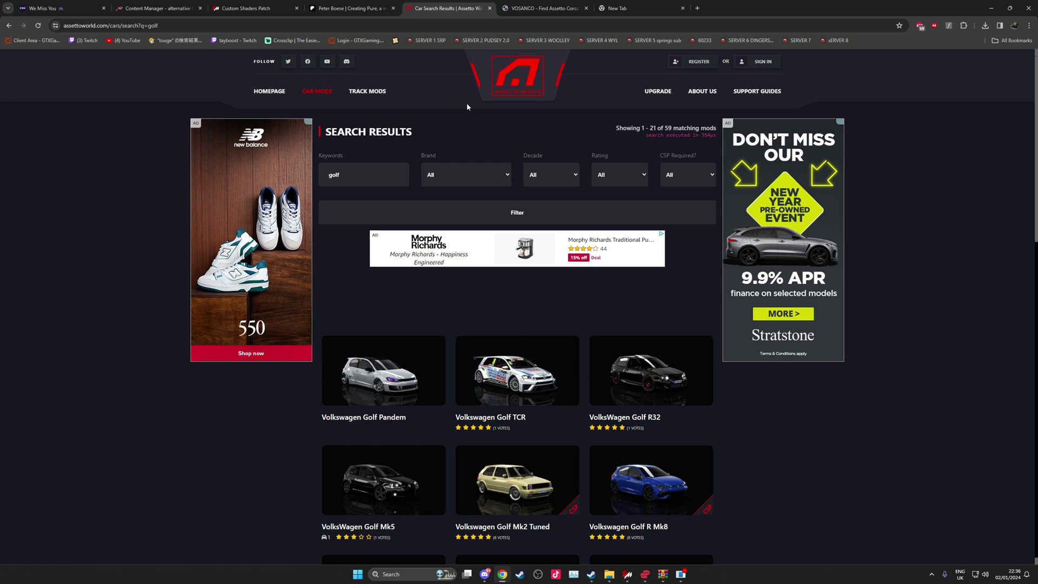
left_click(370, 92)
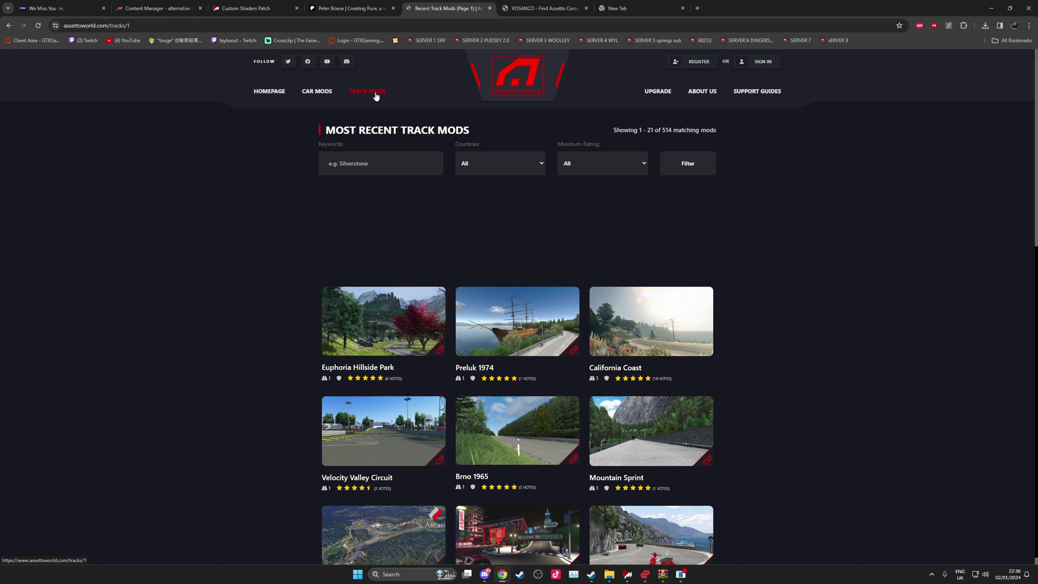
scroll(514, 258, "down", 2)
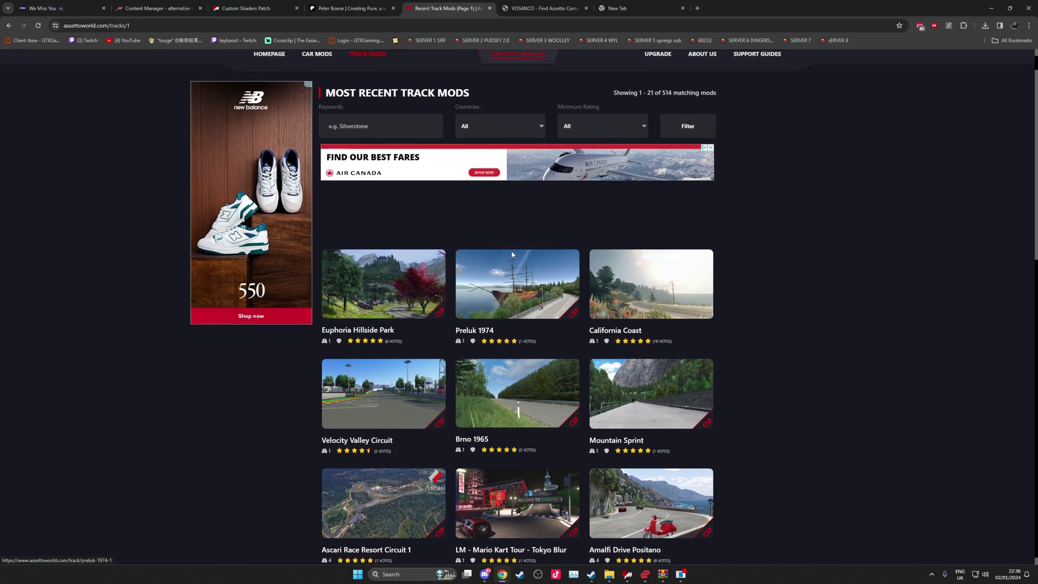
scroll(512, 254, "up", 1)
left_click(540, 8)
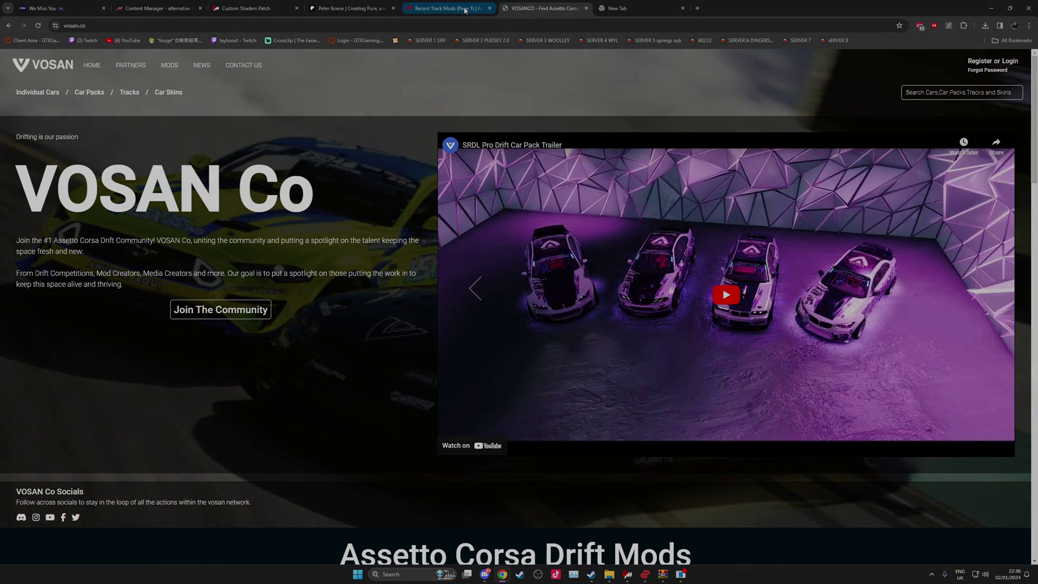
left_click(462, 9)
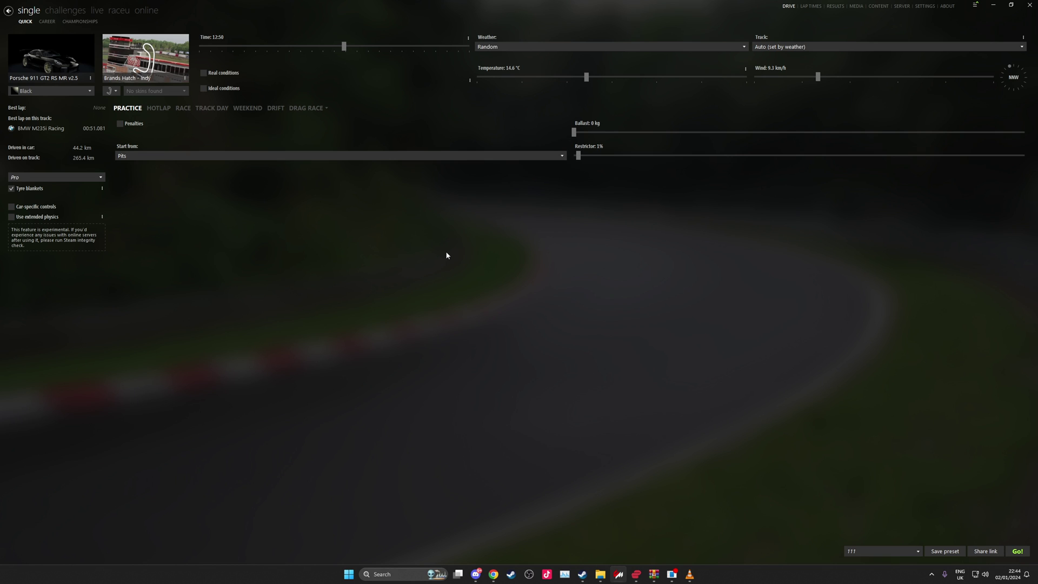
Bring up the Downloads folder in File Explorer and add RACELAND.rar to Content Manager for installation
mouse_move(603, 576)
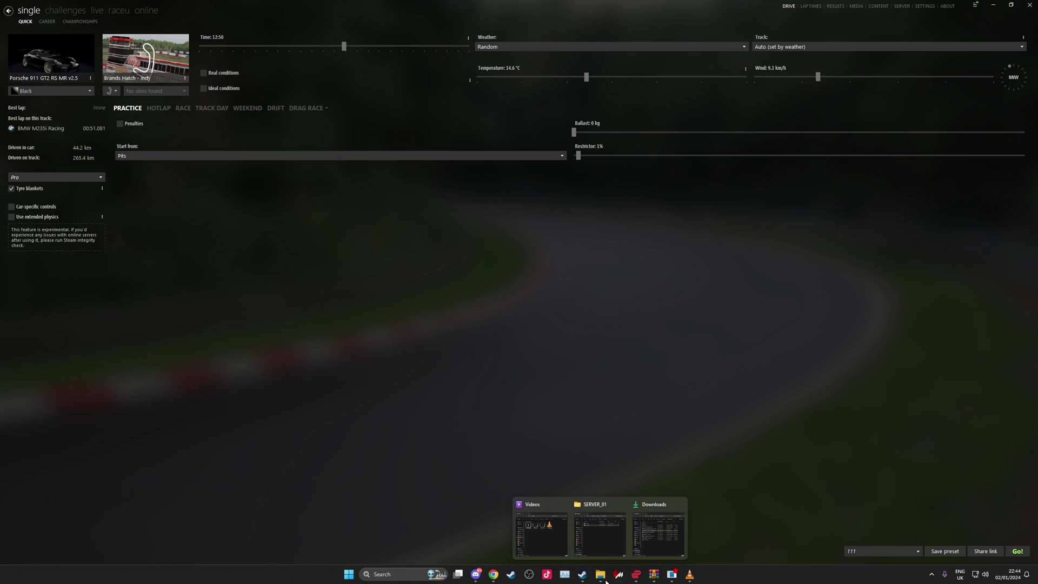
left_click(658, 535)
left_click_drag(803, 223, 821, 172)
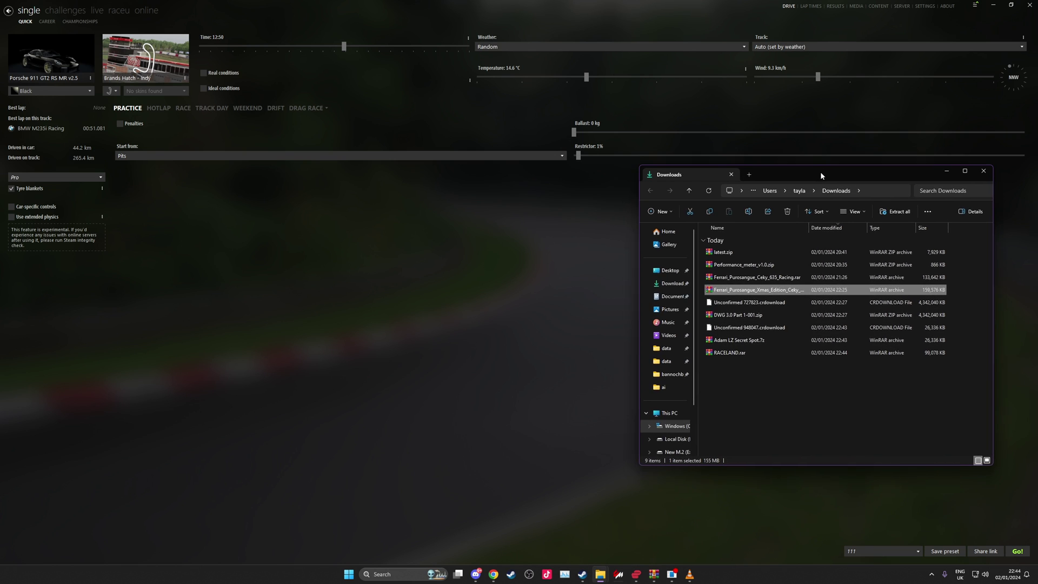
left_click(799, 263)
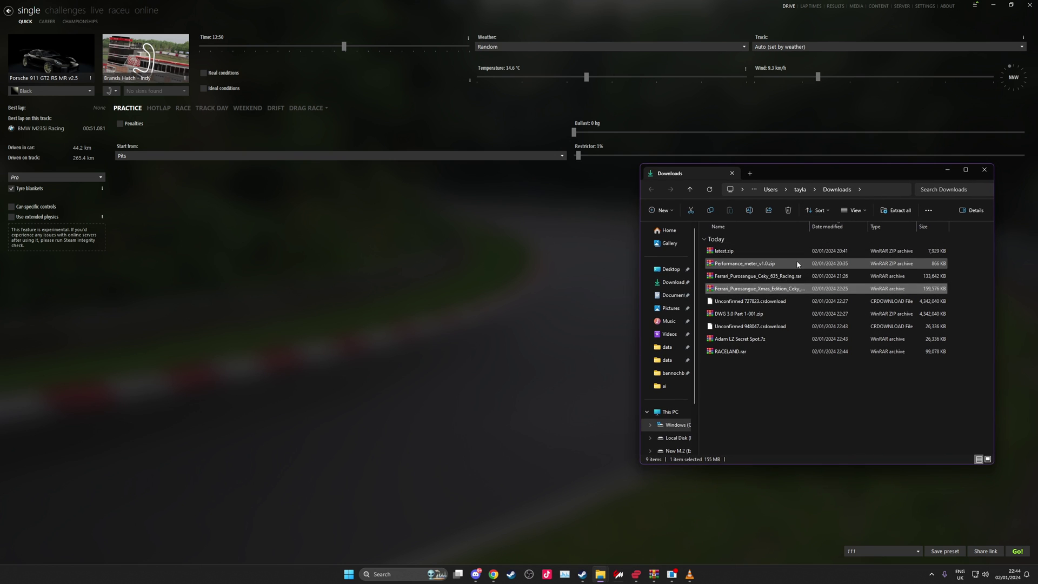
left_click(777, 352)
left_click(778, 340)
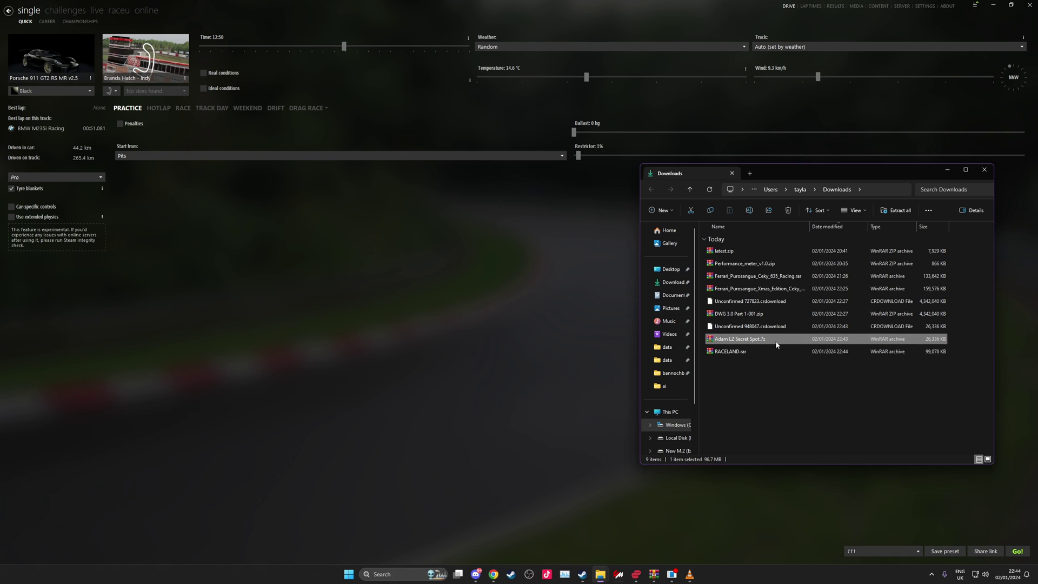
left_click(775, 353)
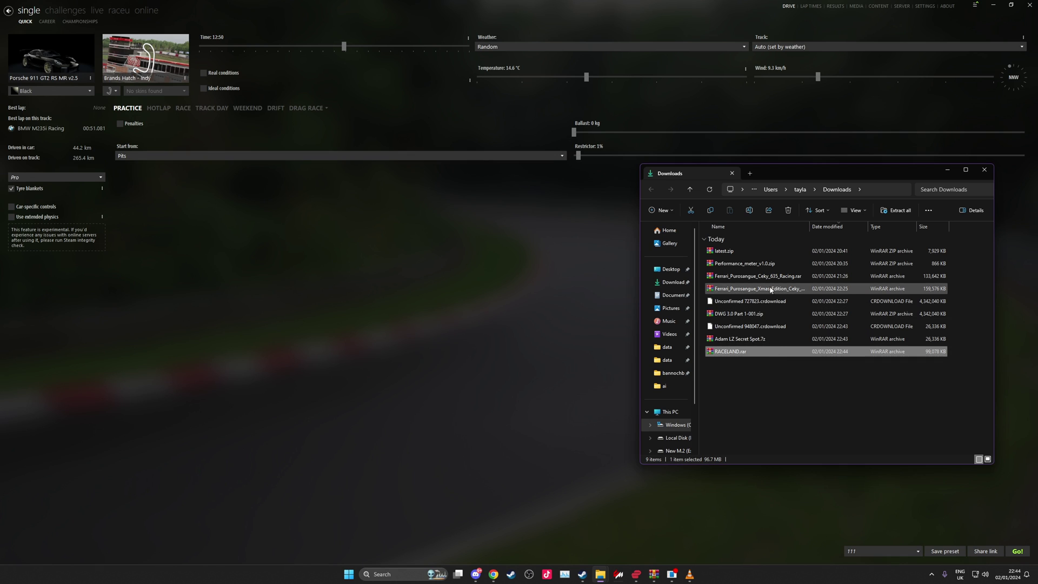
left_click_drag(755, 355, 546, 365)
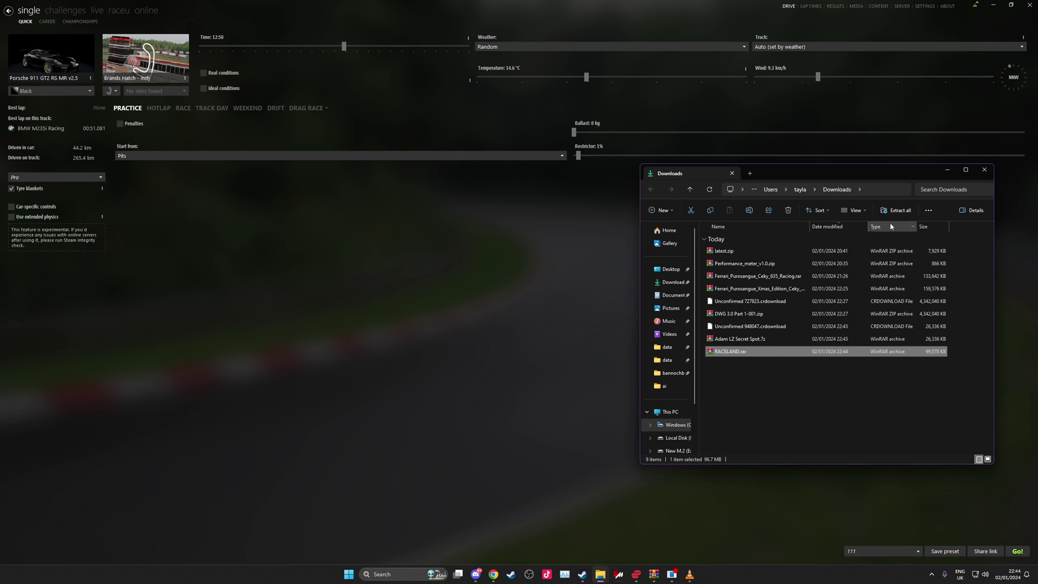
Install the new Raceland track from Content Manager's pending downloads
left_click_drag(912, 170, 876, 245)
left_click(975, 4)
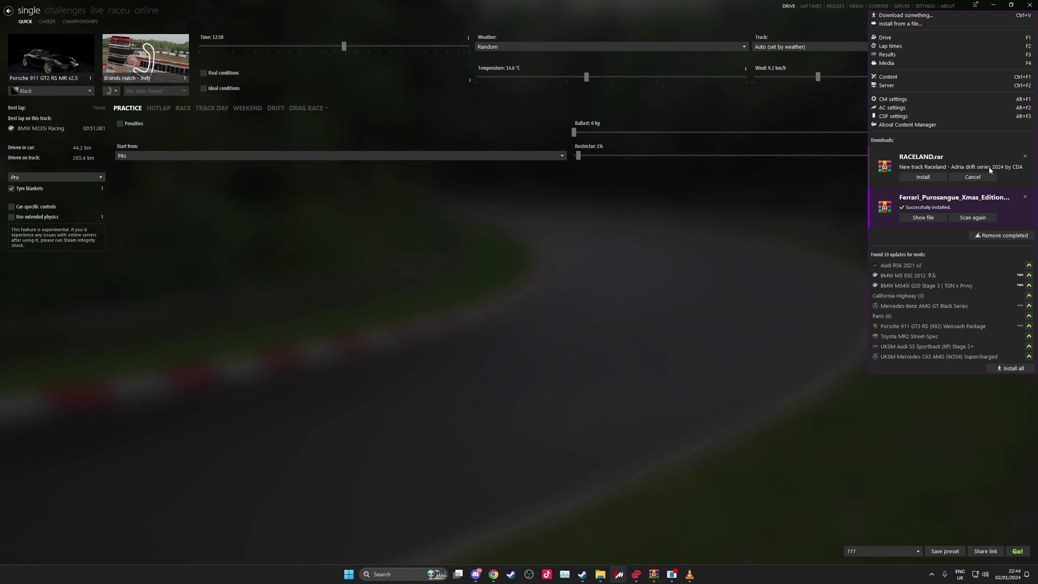
left_click(923, 177)
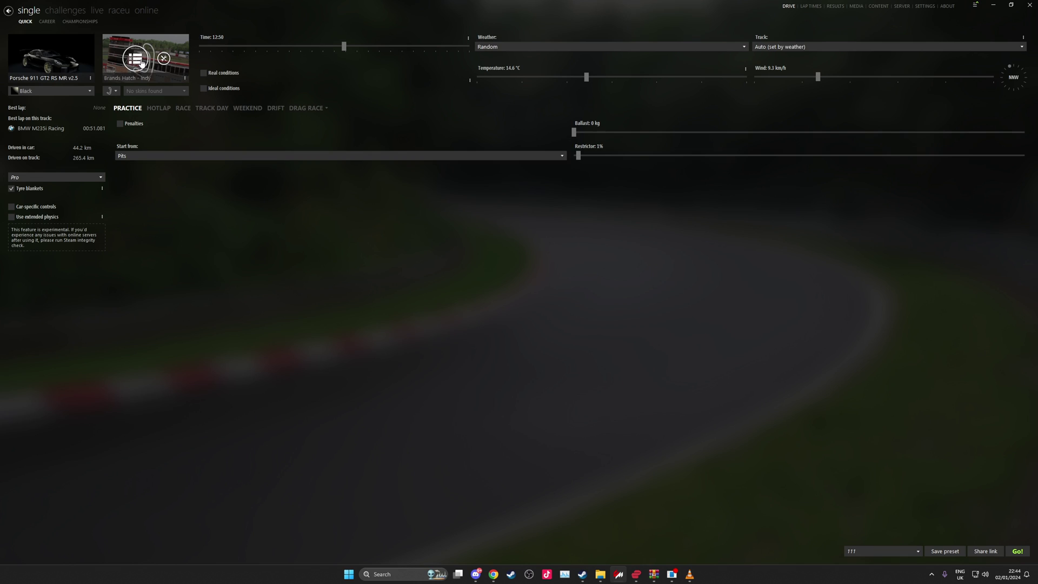
Filter the track list by "race" and choose Raceland - Adria drift series 2024 by CDA for the session
left_click(135, 59)
type("race")
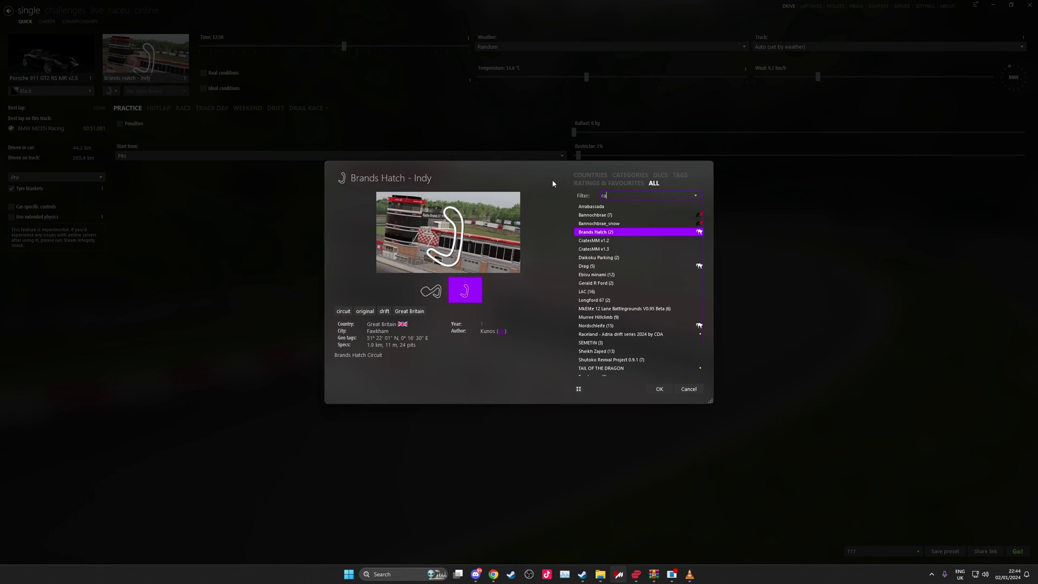
left_click(643, 215)
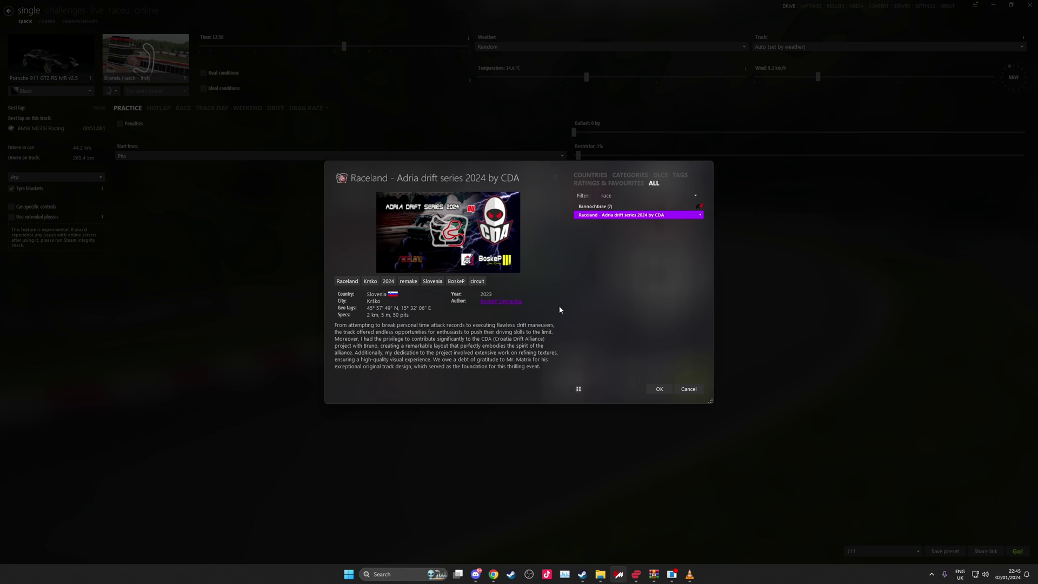
left_click(660, 389)
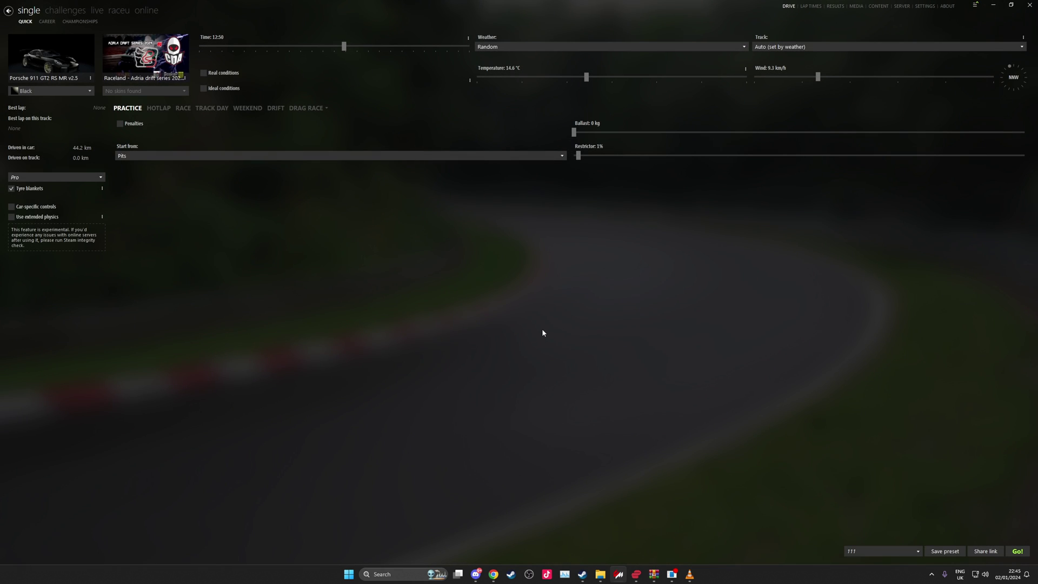
Return to File Explorer, open the pinned data folder in a new tab and go up to the assettocorsa folder
mouse_move(598, 572)
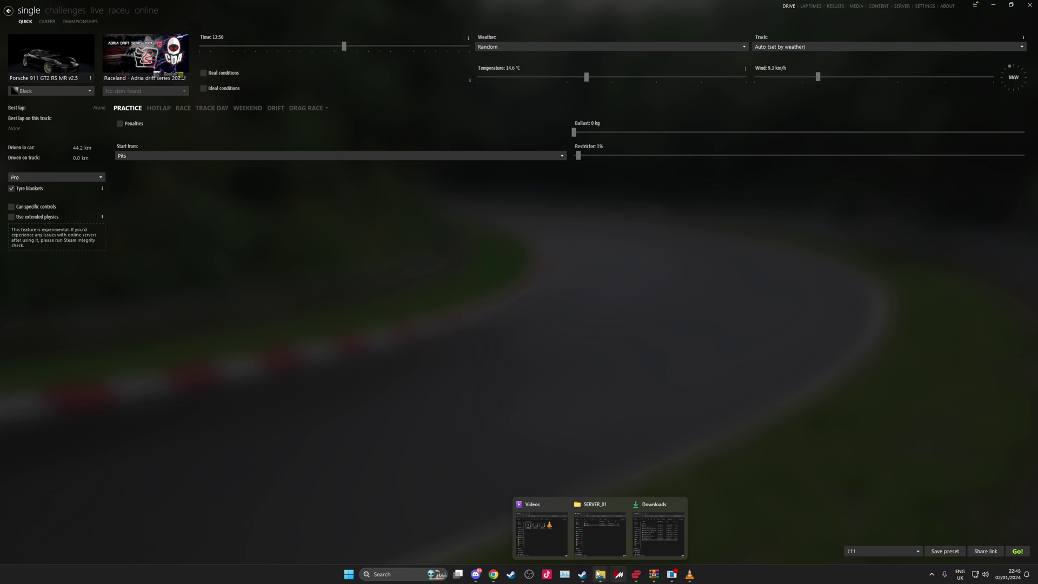
left_click(651, 531)
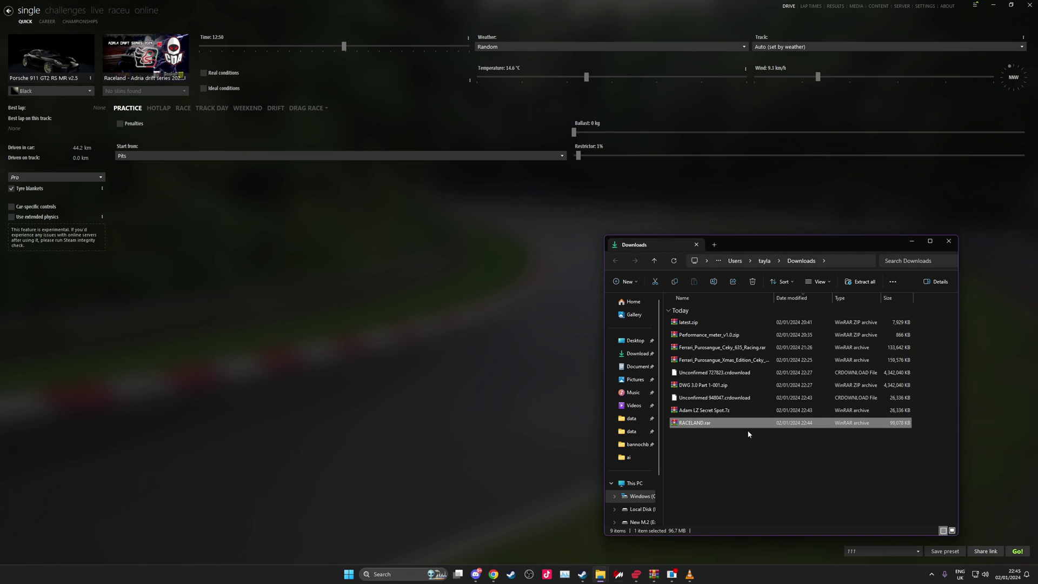
right_click(633, 438)
key("Escape")
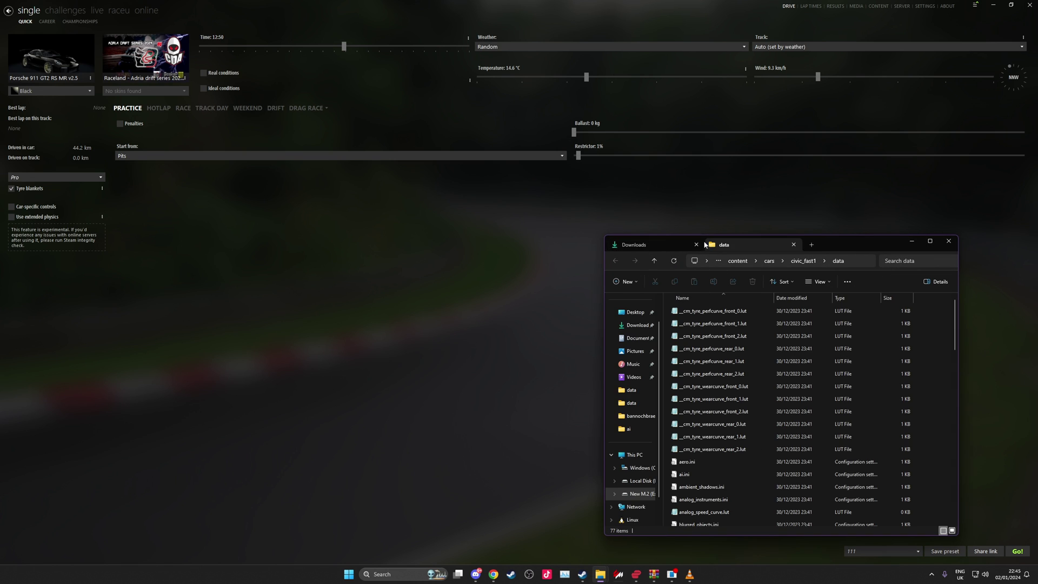
left_click(729, 261)
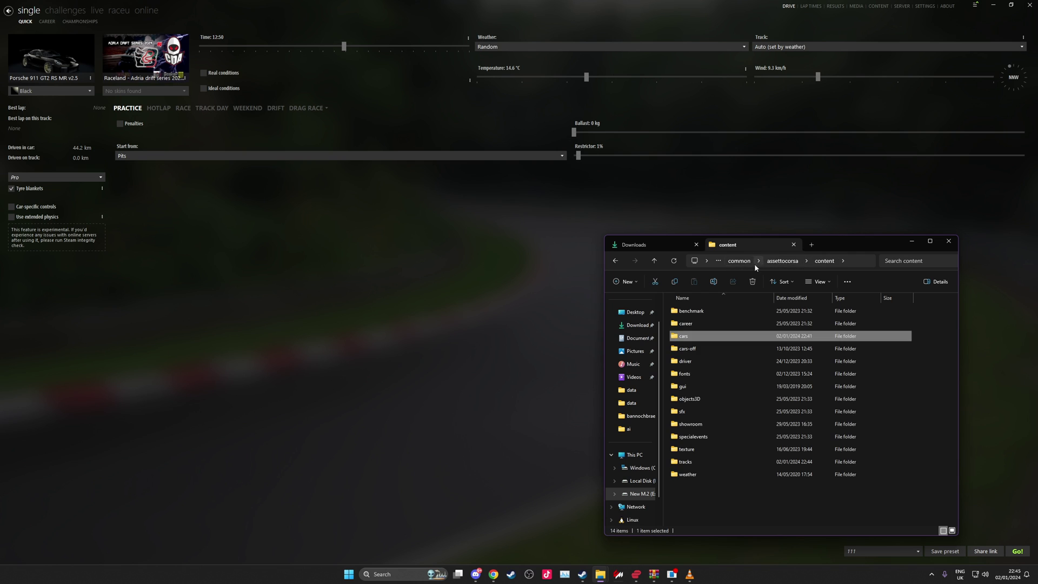
left_click(781, 261)
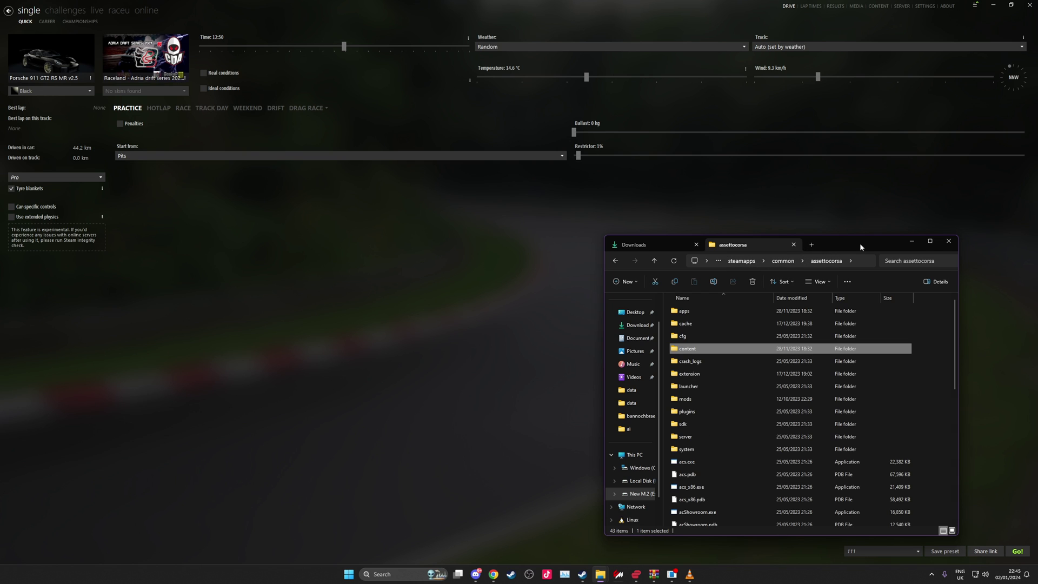
Enlarge the File Explorer window, open the game's content folder and mark the cars and tracks folders
left_click_drag(860, 242, 585, 152)
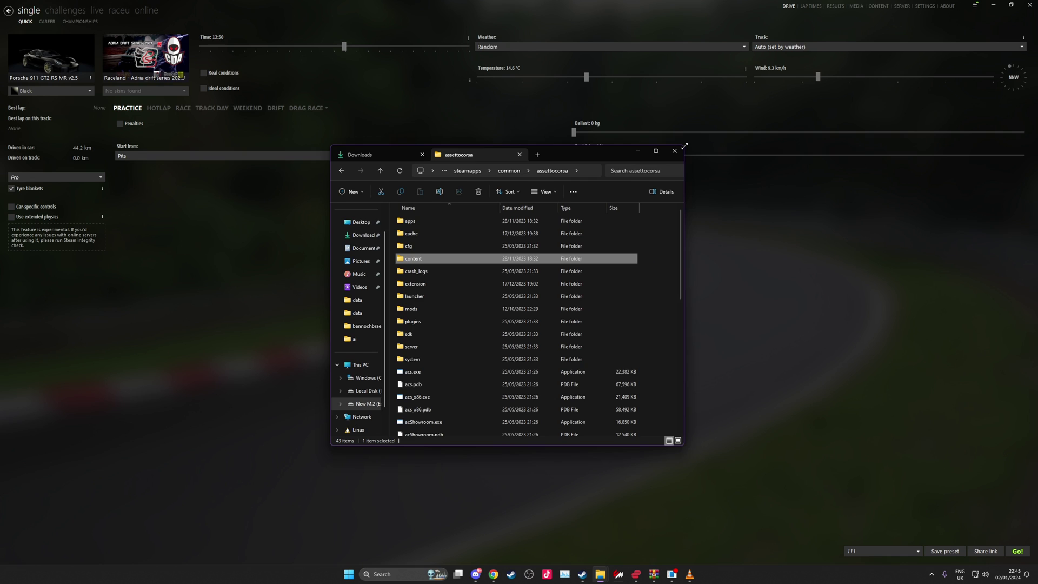
left_click_drag(684, 146, 857, 101)
left_click_drag(658, 105, 720, 179)
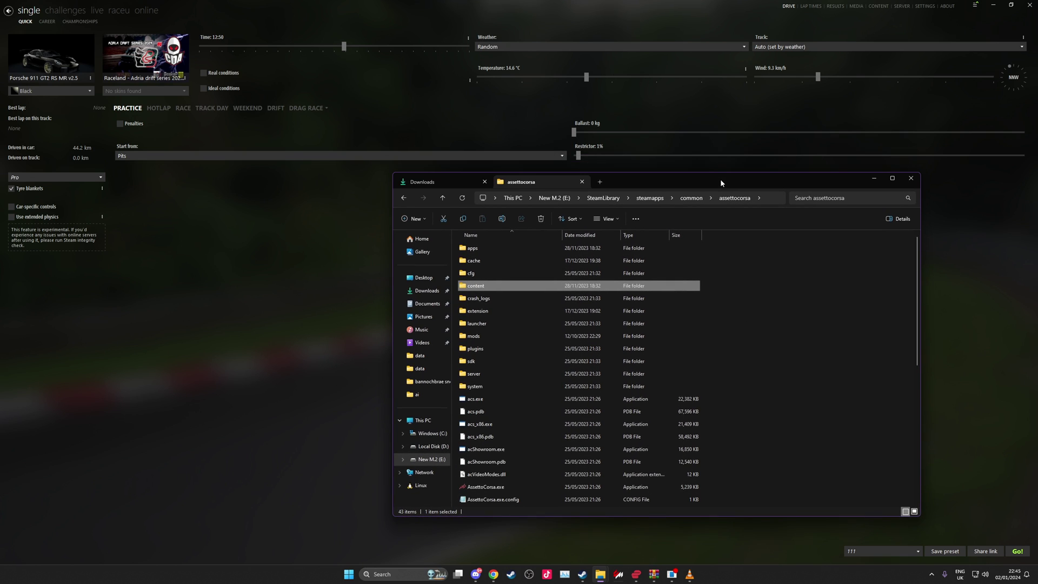
left_click(773, 295)
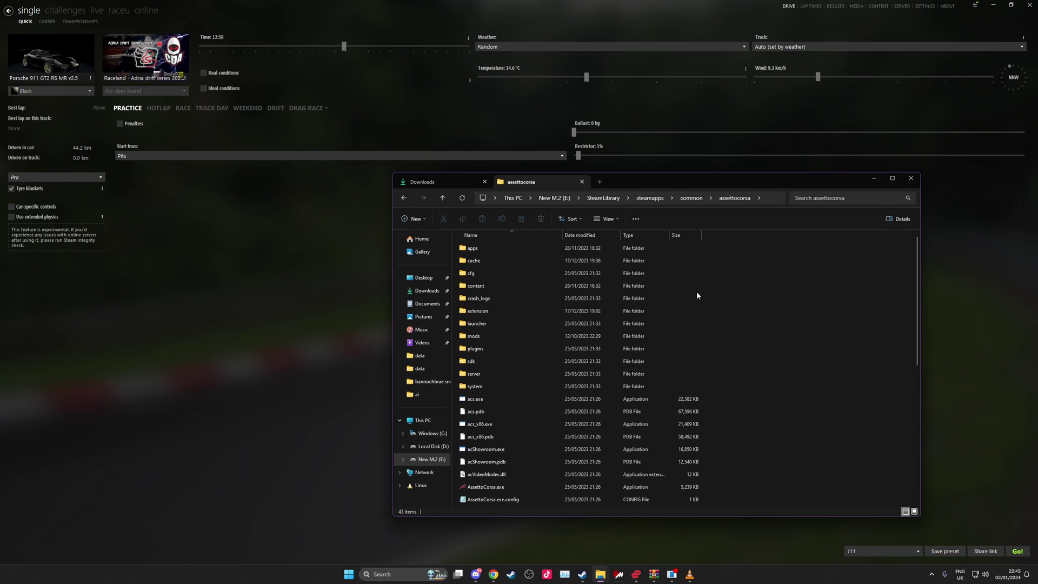
double_click(546, 287)
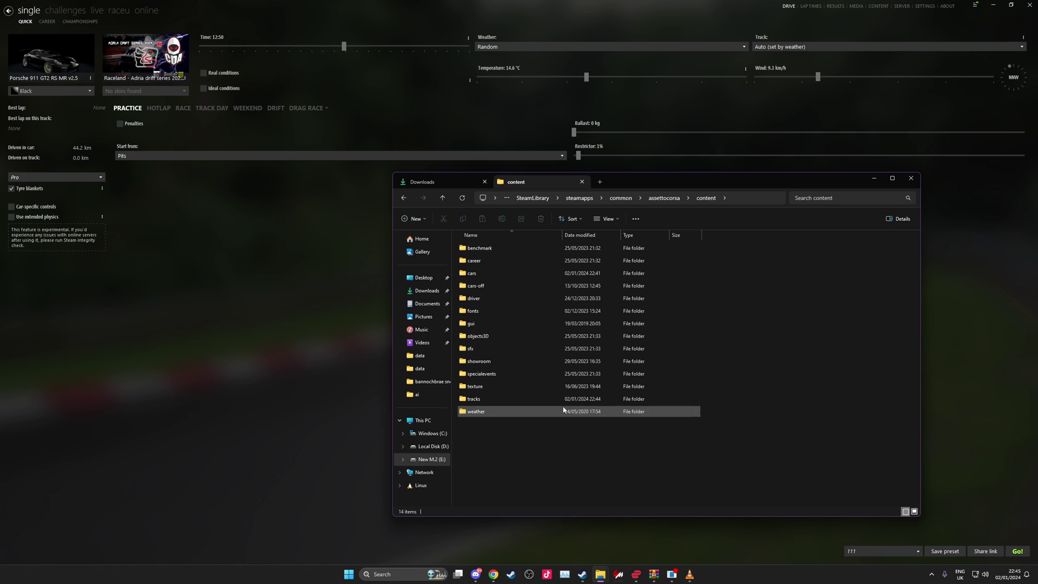
left_click(514, 398)
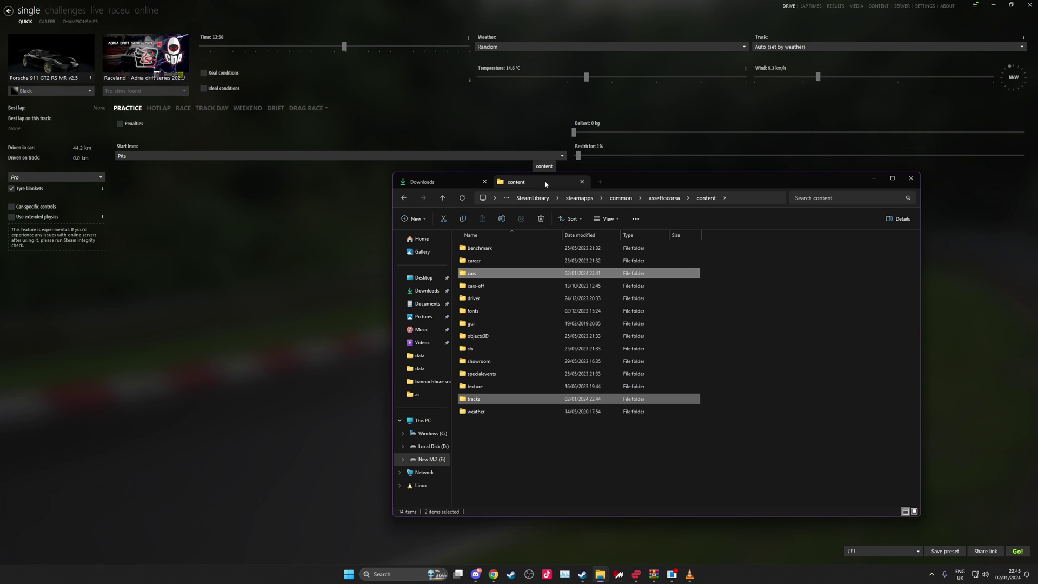
Open DWG 3.0 Part 1-001.zip from Downloads in WinRAR and place its window beside File Explorer
left_click(433, 181)
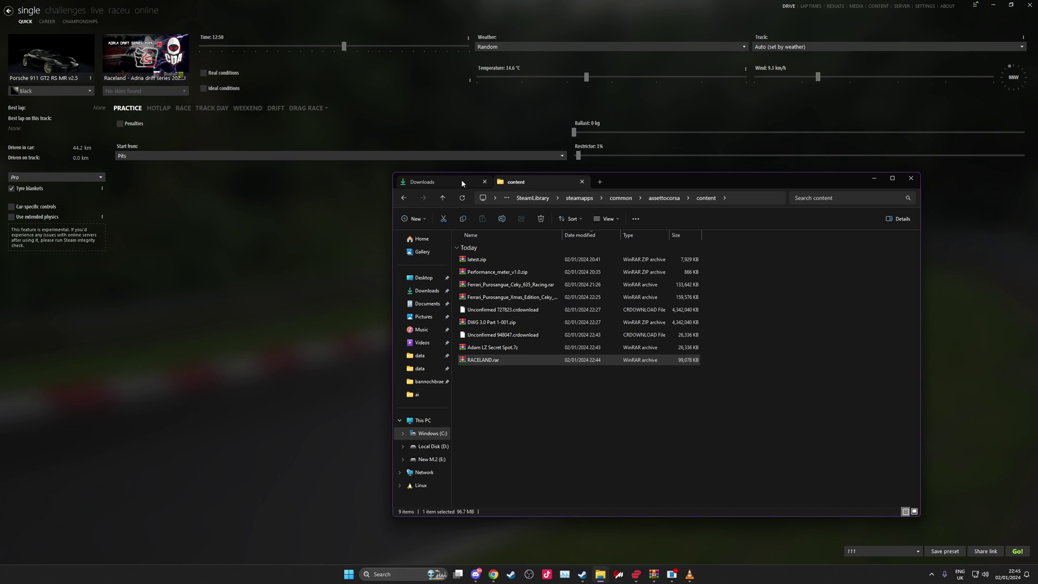
left_click(527, 323)
double_click(524, 322)
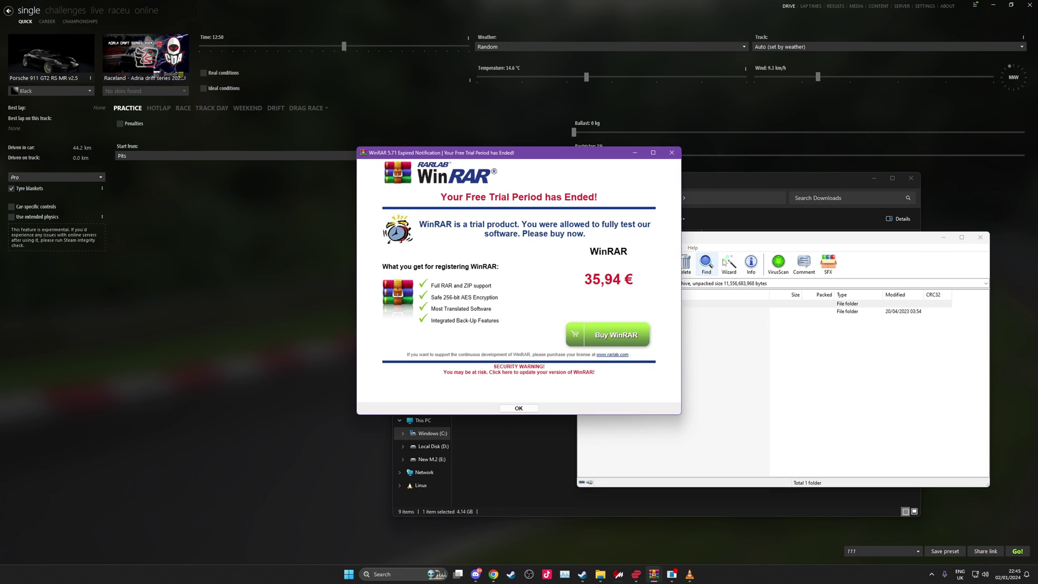
left_click(672, 152)
left_click_drag(647, 240, 279, 229)
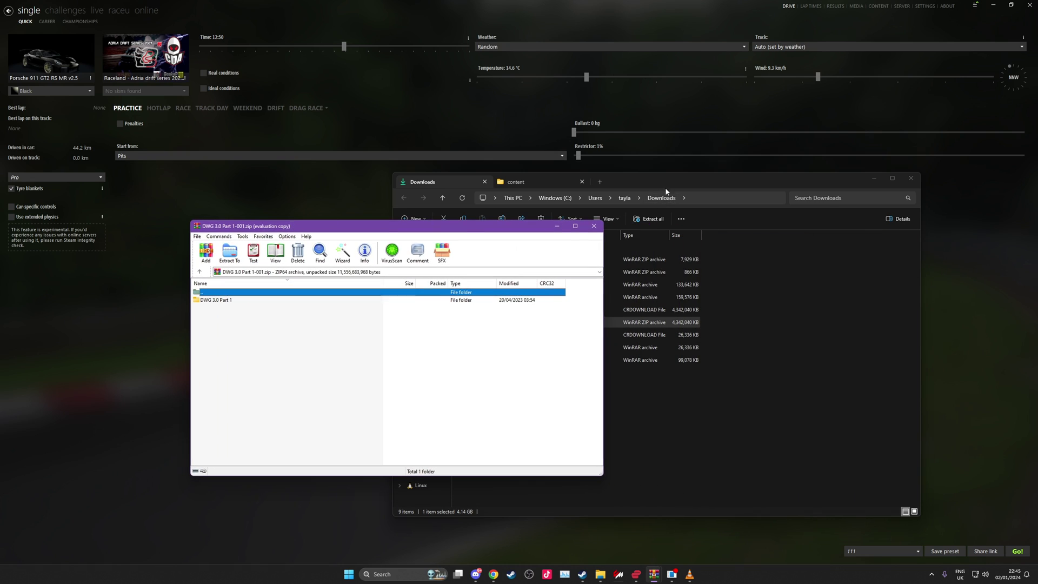
left_click_drag(665, 184, 827, 181)
left_click(490, 230)
Open the archive's DWG 3.0 Part 1\content folder and show it side by side with the game's content folder
double_click(265, 299)
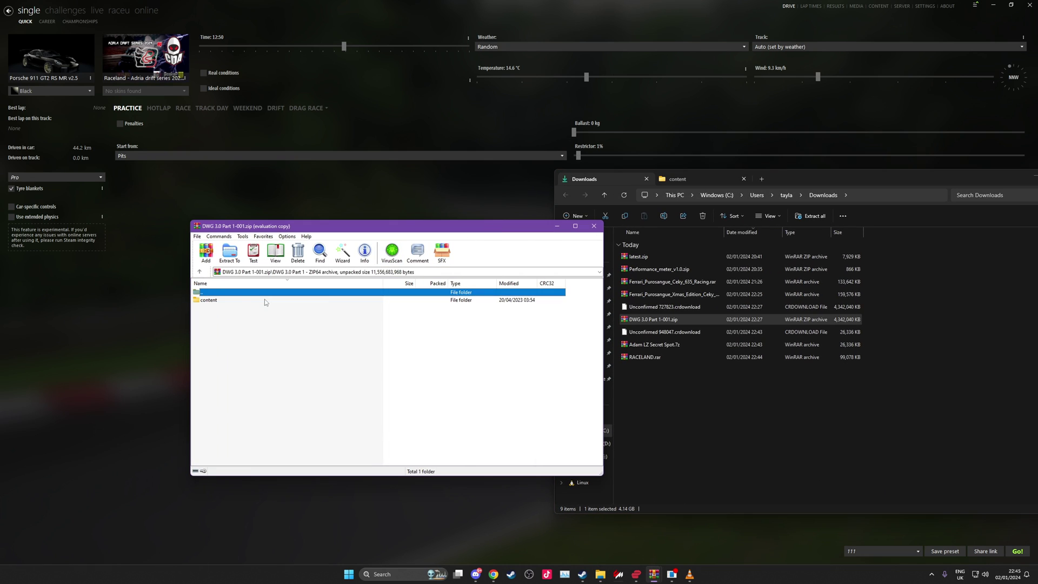
double_click(264, 299)
double_click(221, 292)
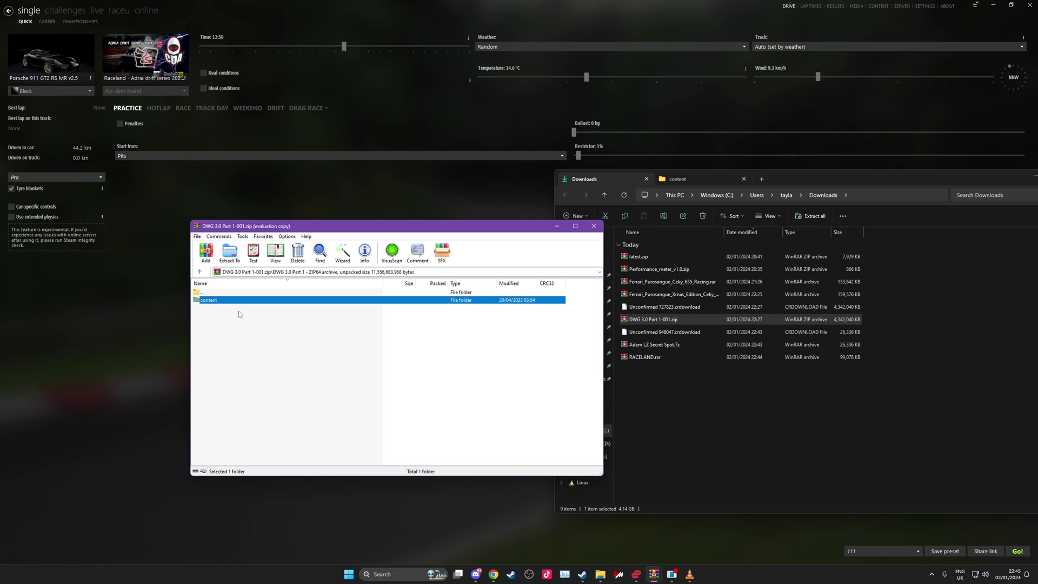
left_click(724, 178)
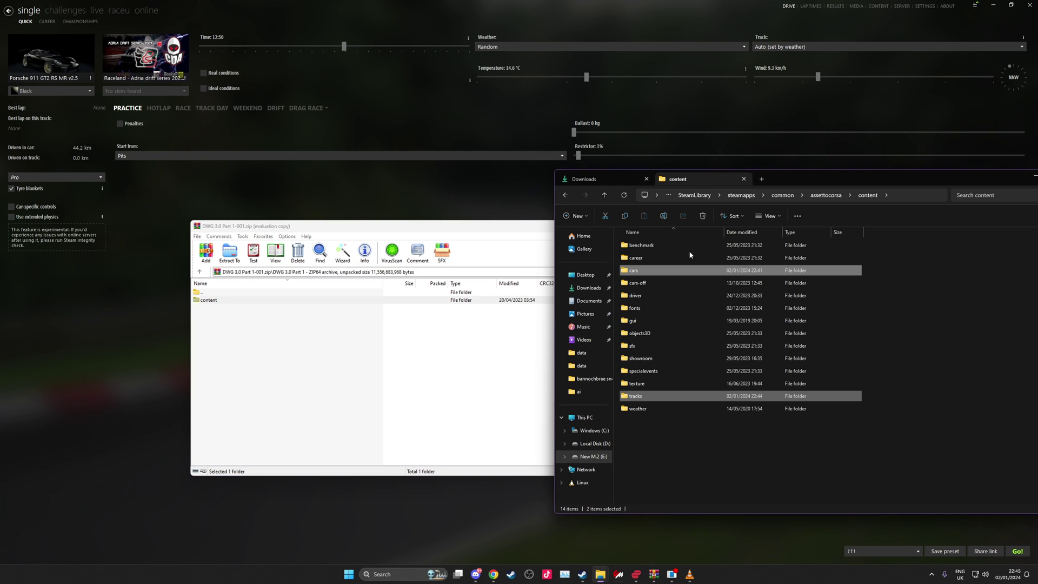
left_click(234, 301)
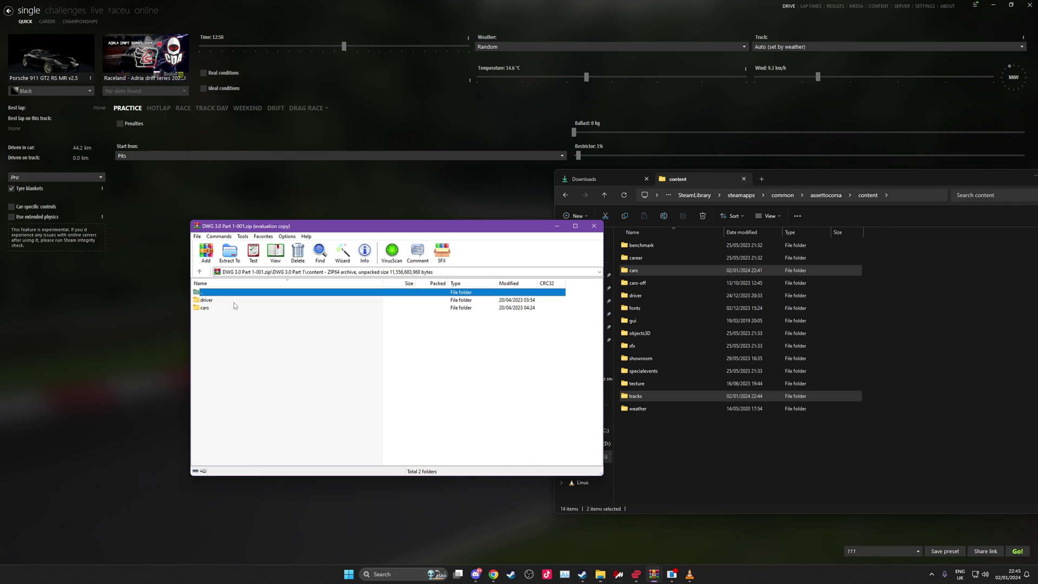
double_click(233, 300)
left_click_drag(454, 227, 356, 216)
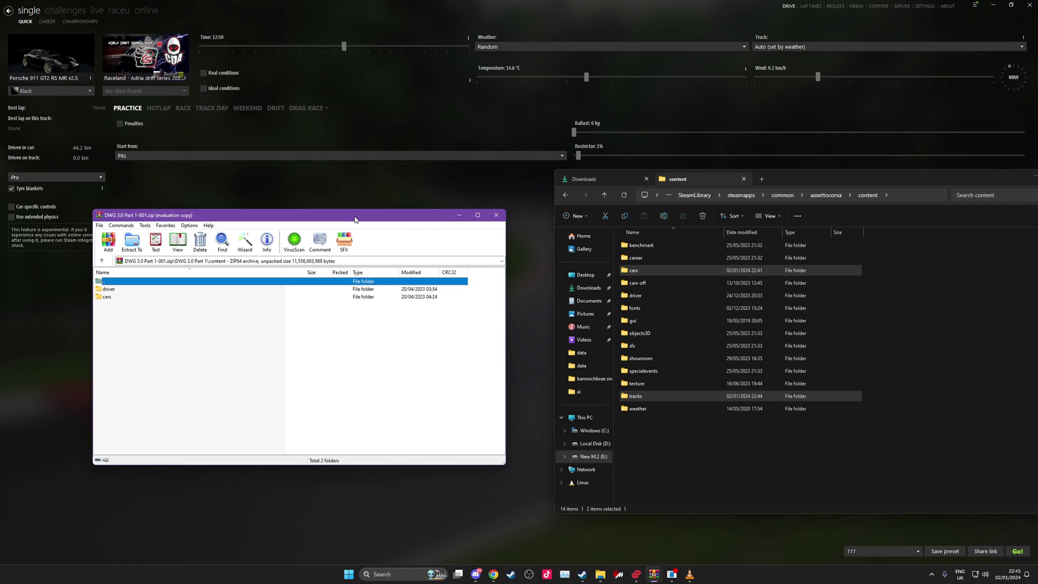
Extract the archive's driver and cars folders into assettocorsa\content, open the game's cars folder and close the archive
left_click(202, 290)
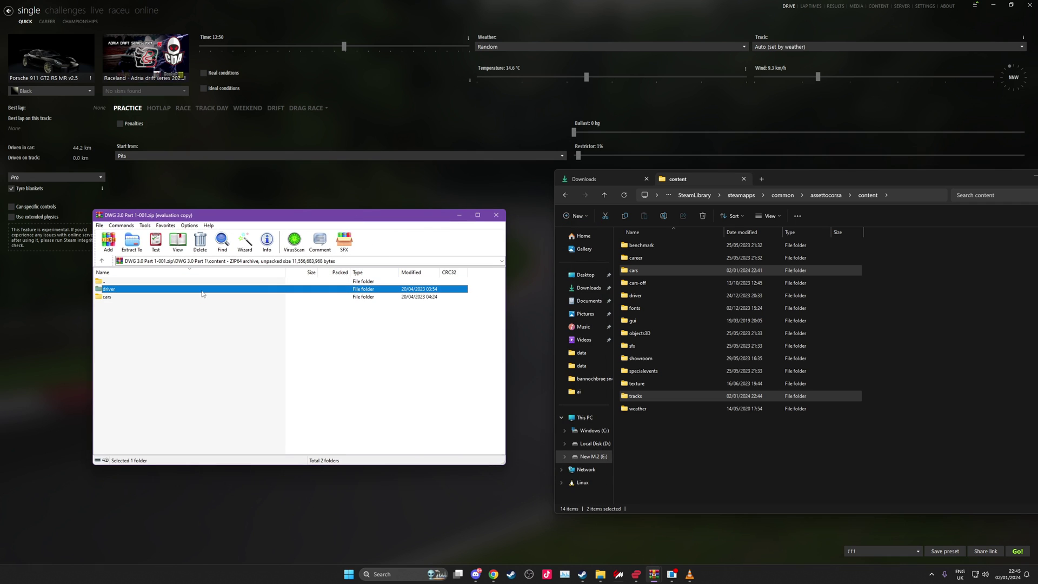
left_click_drag(139, 313, 132, 291)
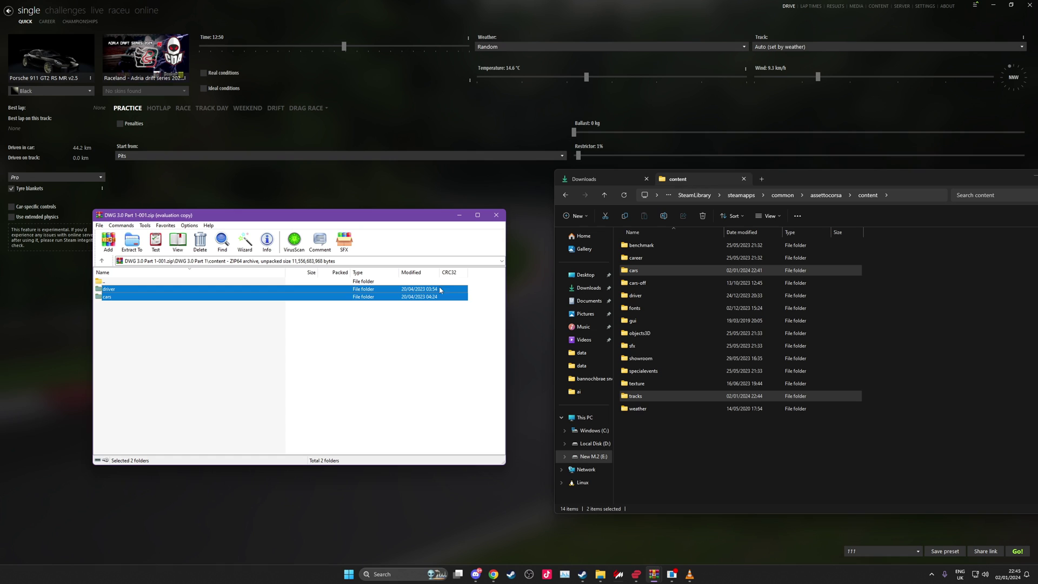
left_click(653, 450)
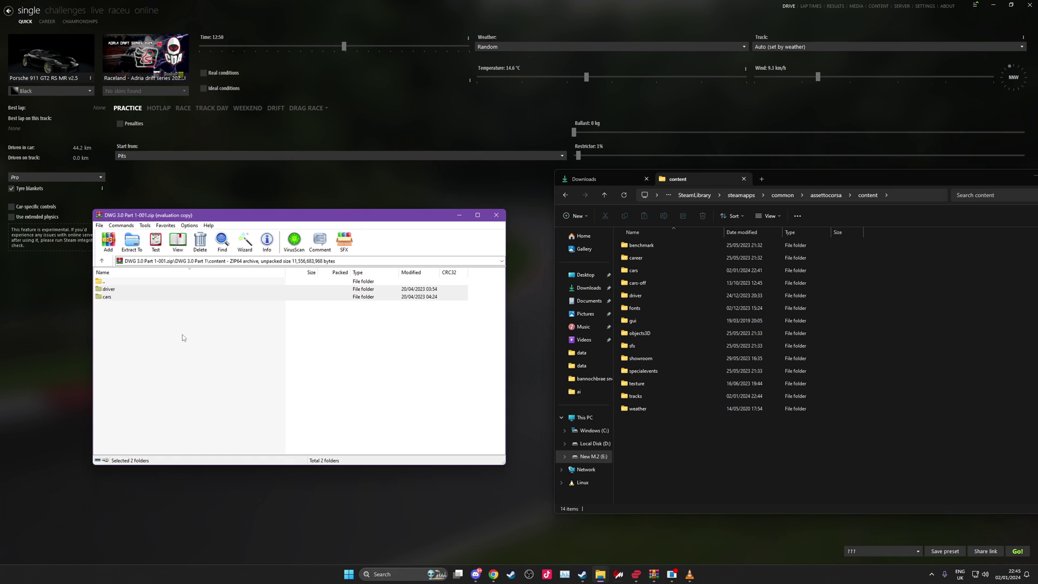
left_click_drag(182, 335, 684, 452)
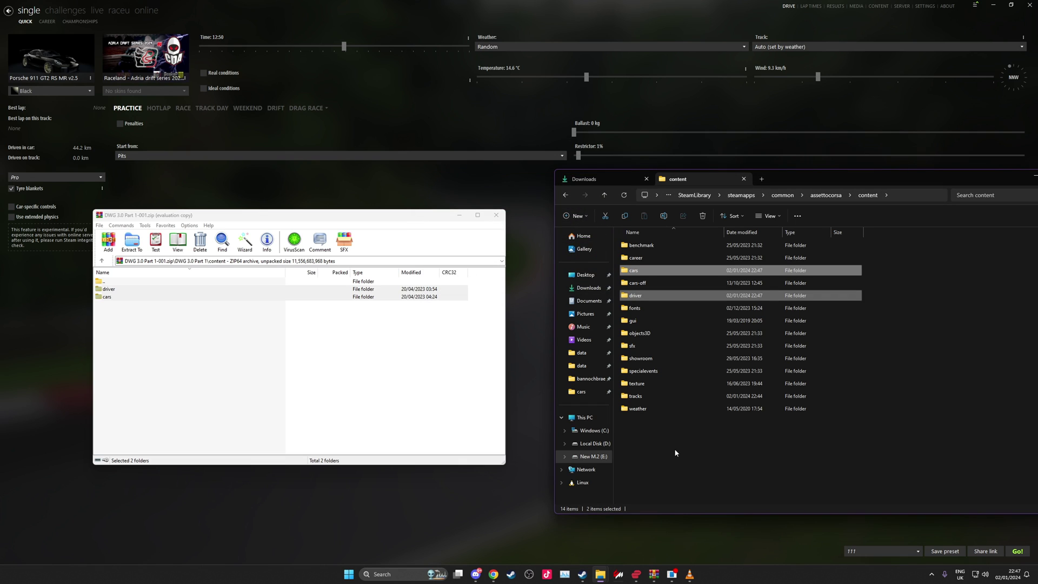
double_click(658, 270)
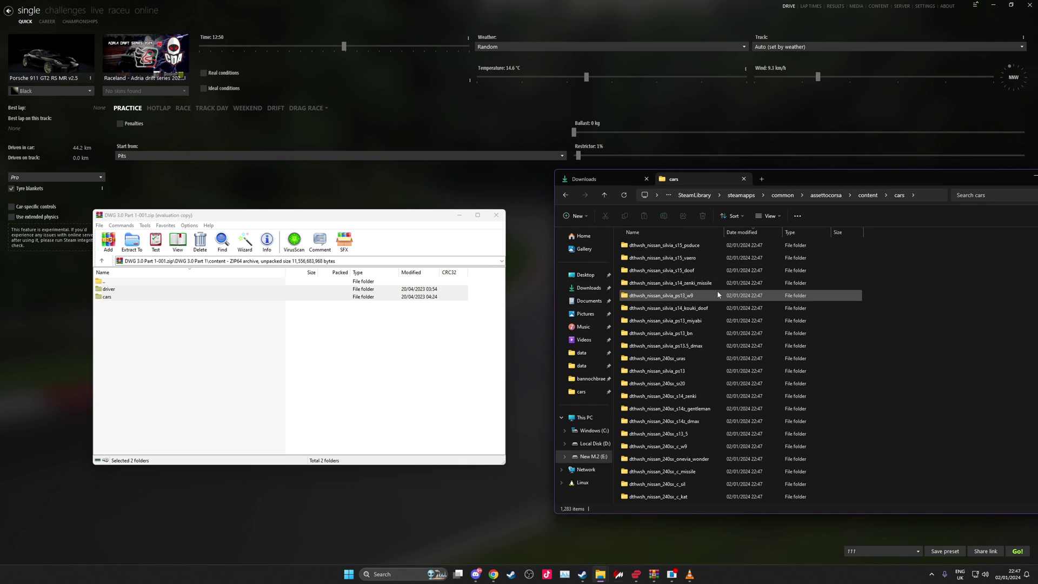
left_click(496, 215)
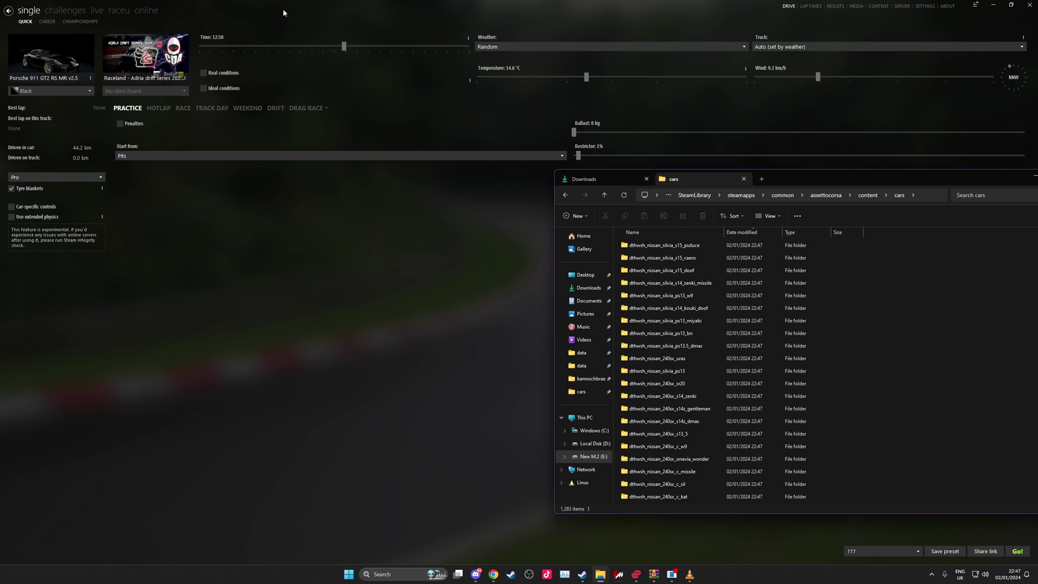
Show all cars in Content Manager's content section and filter the list by "dwg"
left_click(877, 6)
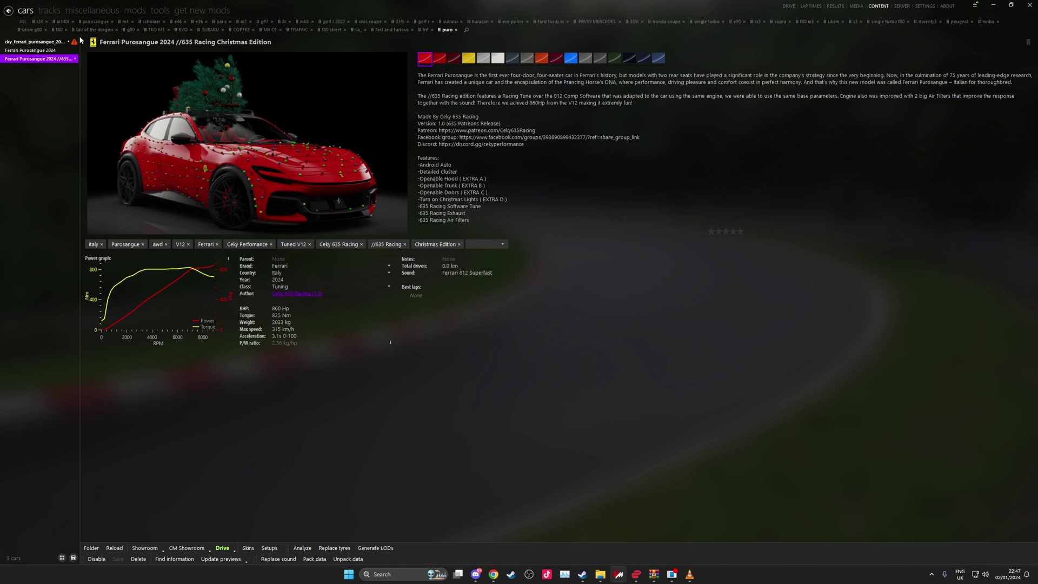
left_click(24, 21)
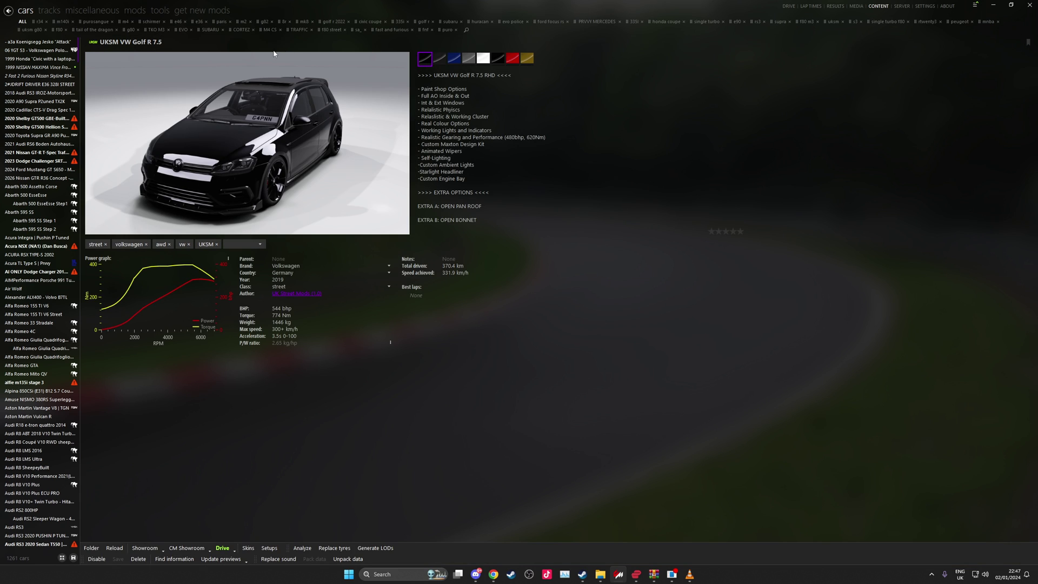
key("Return")
Look through the details of the installed DWG cars, from the Nissan 180SX to the Toyota JZX100 Chaser and Silvia PS13
left_click(36, 51)
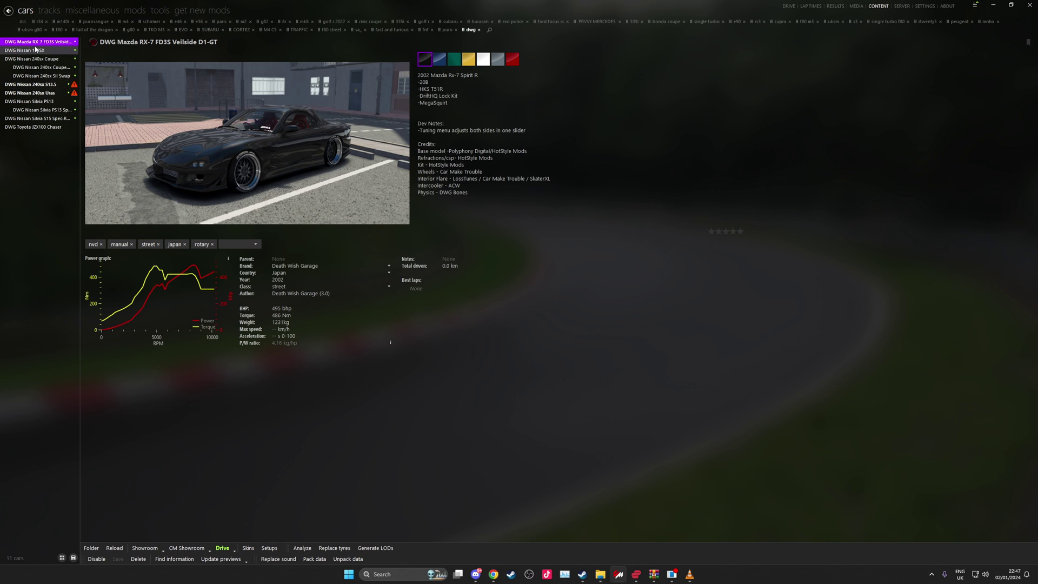
left_click(35, 58)
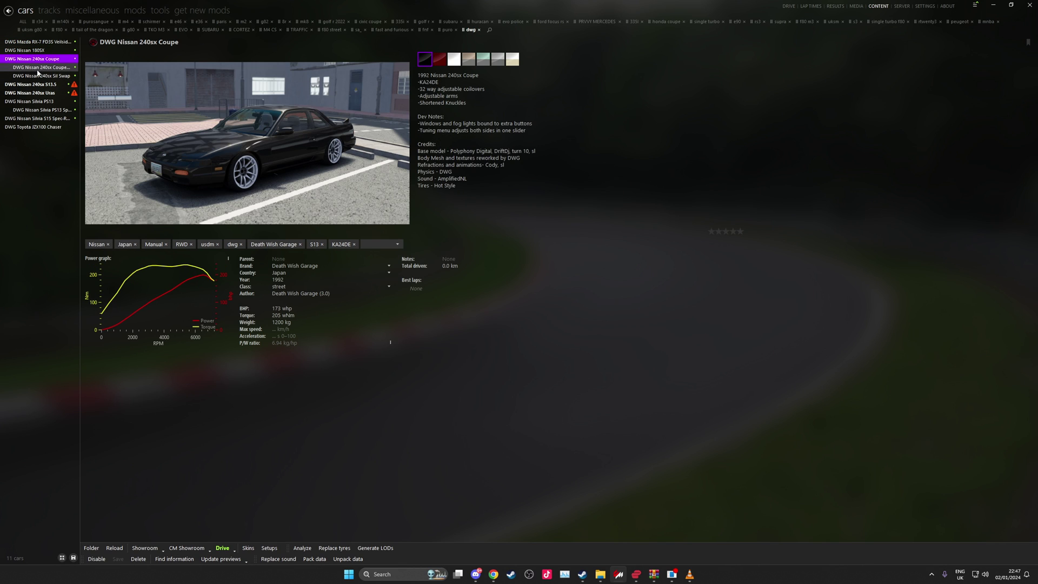
left_click(36, 67)
left_click(38, 84)
left_click(37, 93)
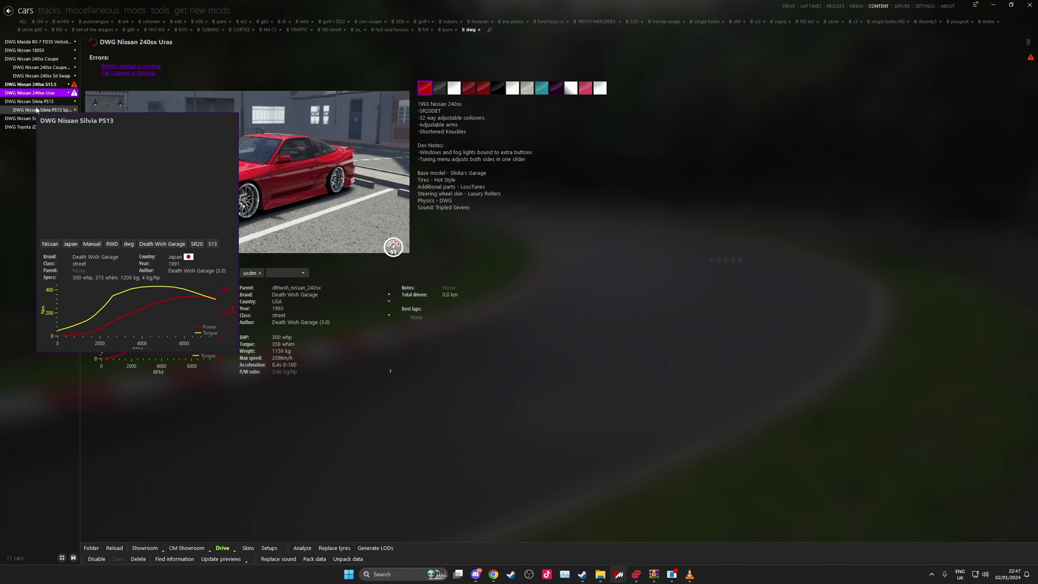
left_click(35, 101)
left_click(36, 110)
left_click(34, 118)
left_click(31, 127)
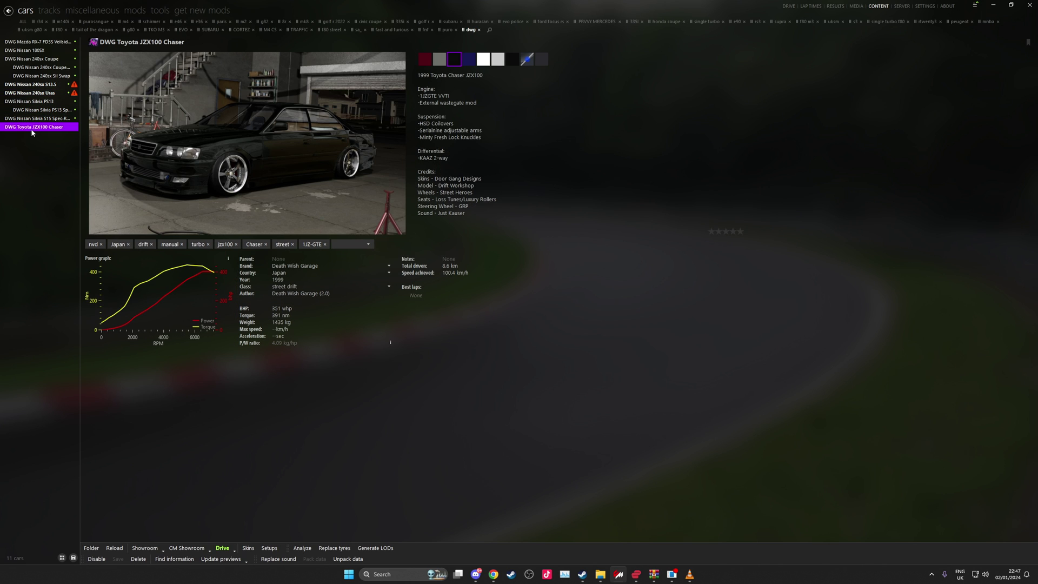
left_click(34, 101)
Add DWG 3.0 Part 1-001.zip from Downloads to Content Manager for installation, and remove its pending entry
left_click(975, 5)
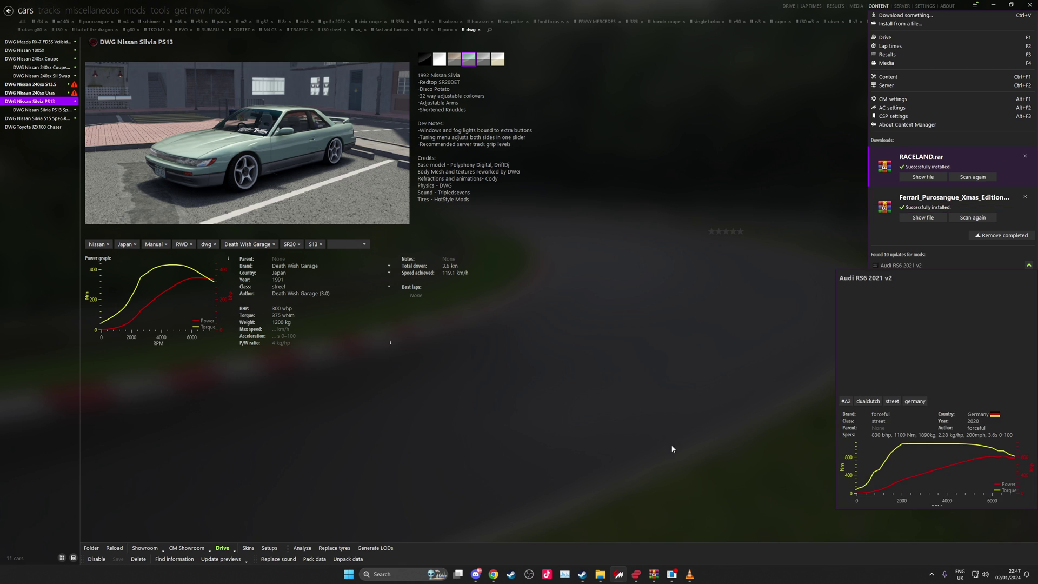
left_click(600, 574)
left_click(592, 526)
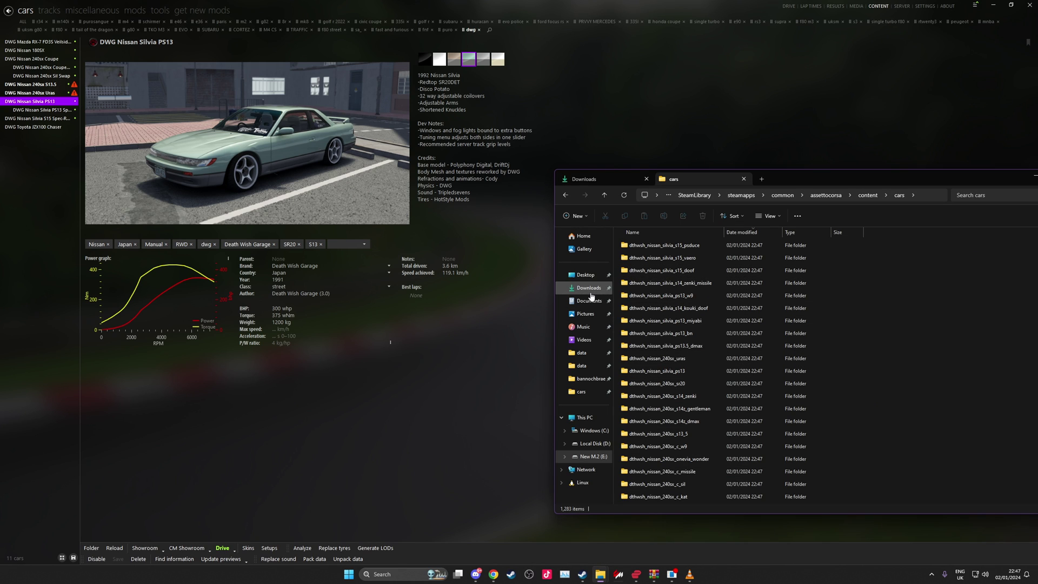
left_click(588, 287)
left_click(675, 282)
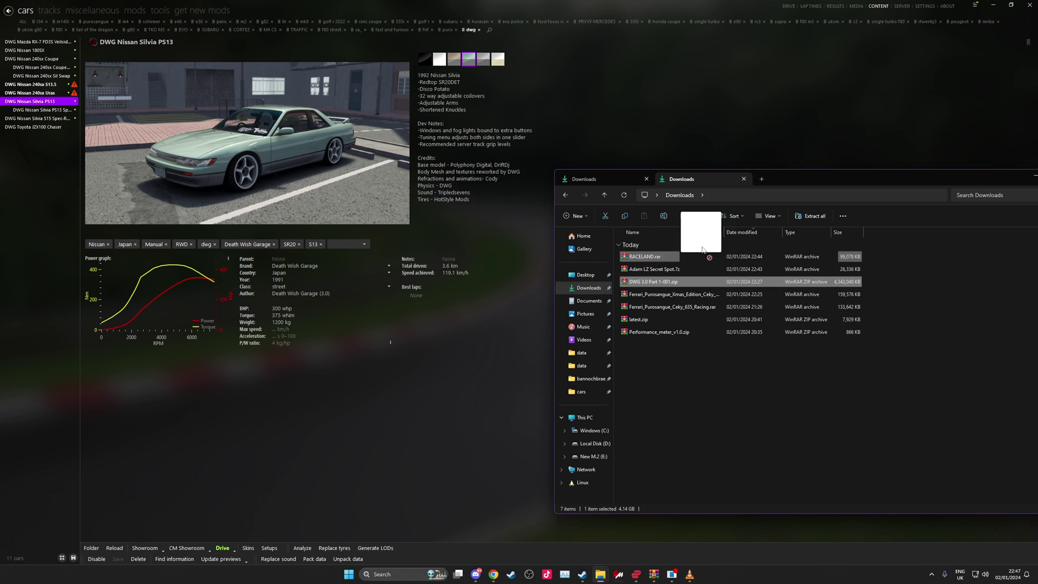
left_click_drag(505, 361, 974, 5)
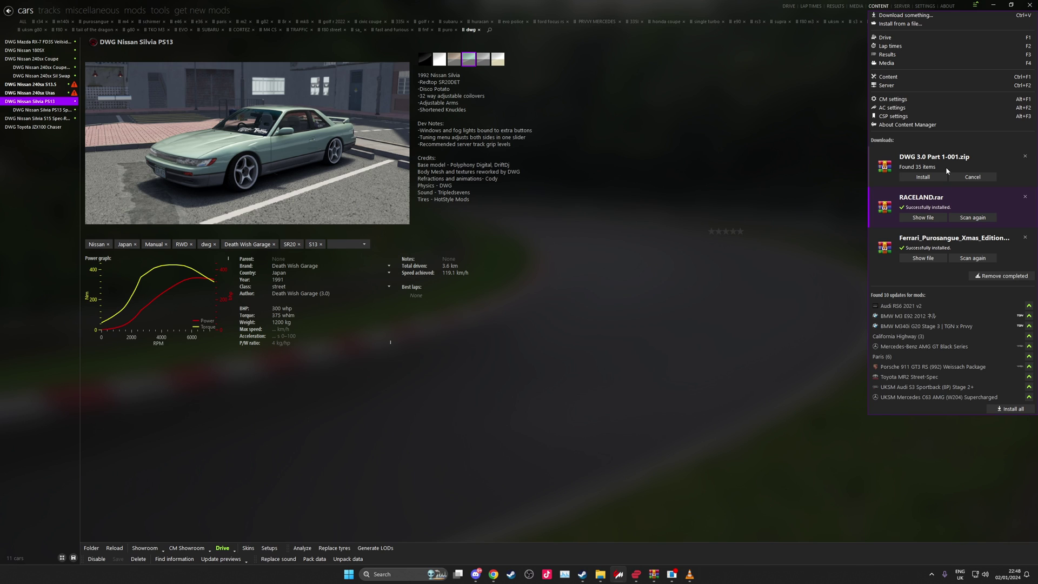
left_click(1025, 156)
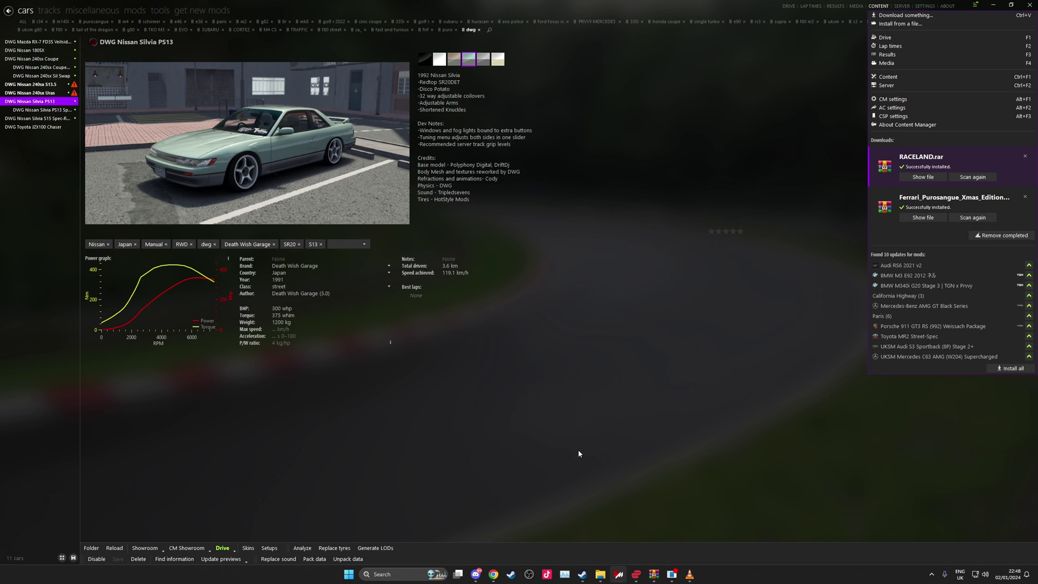
Review the Custom Shaders Patch settings for Extra FX, Rain FX, Smart Shadows and Weather FX
left_click(920, 7)
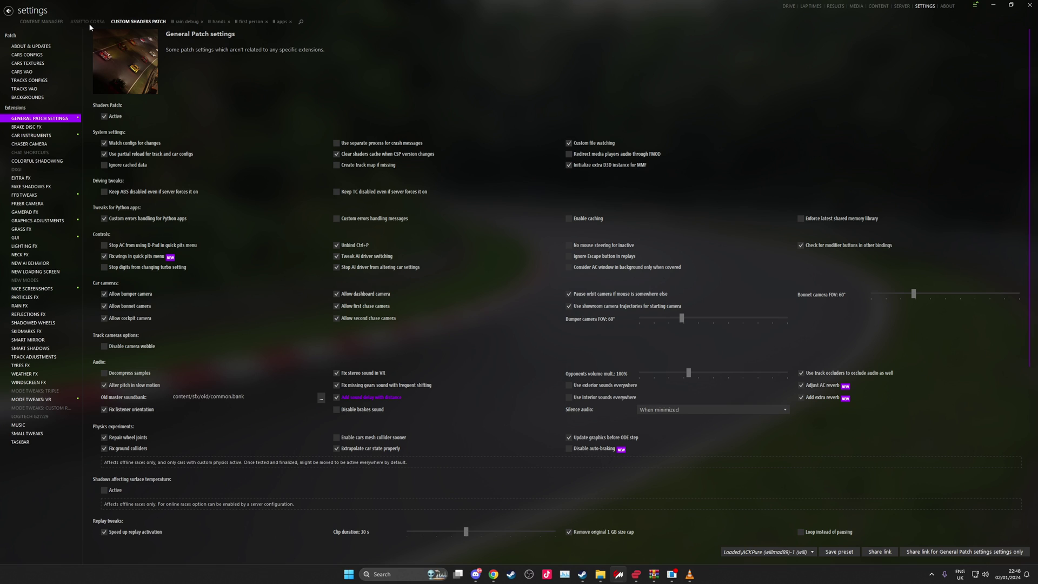
left_click(43, 179)
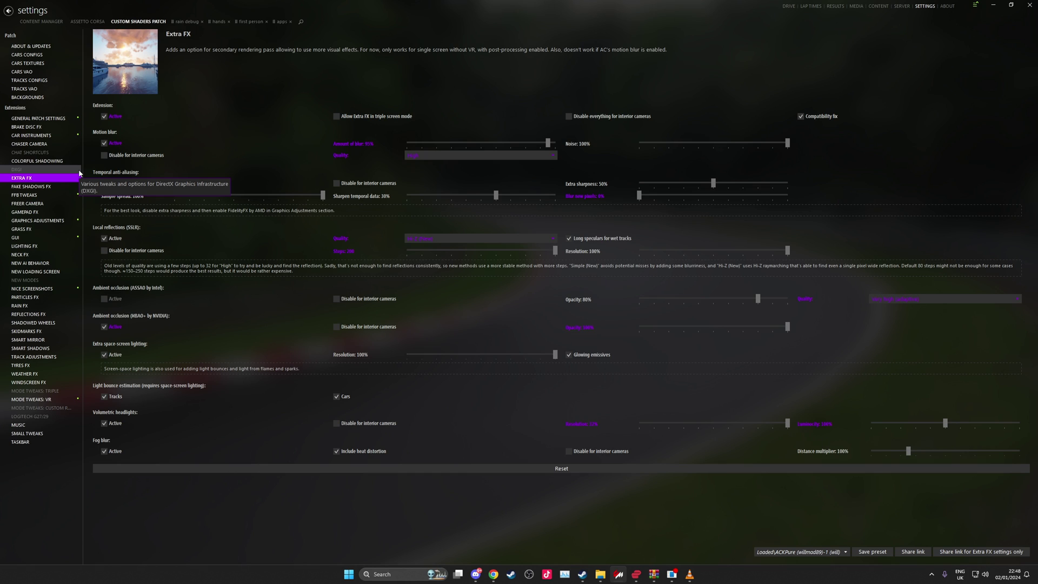
left_click(43, 307)
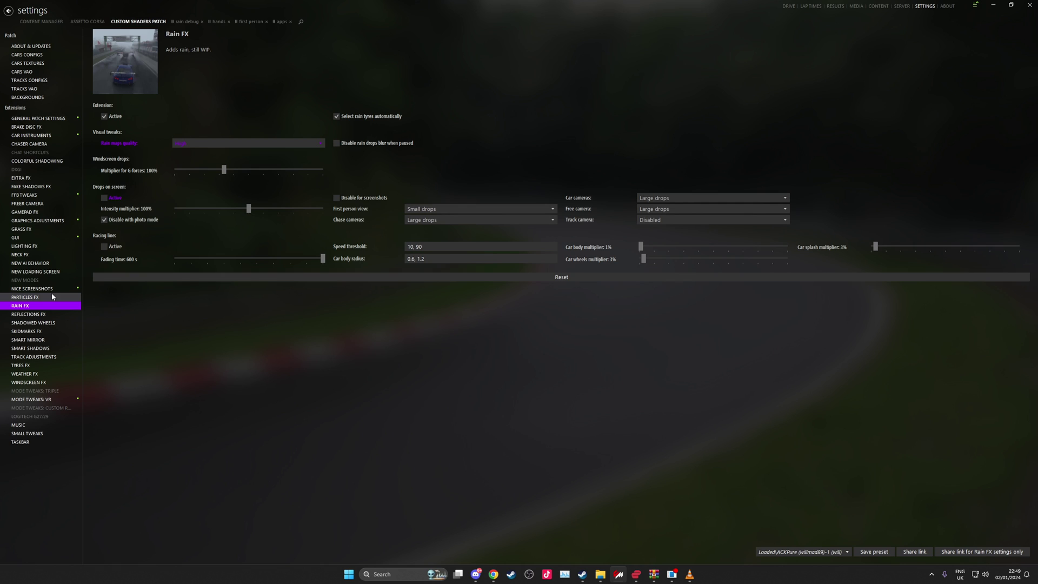
left_click(49, 349)
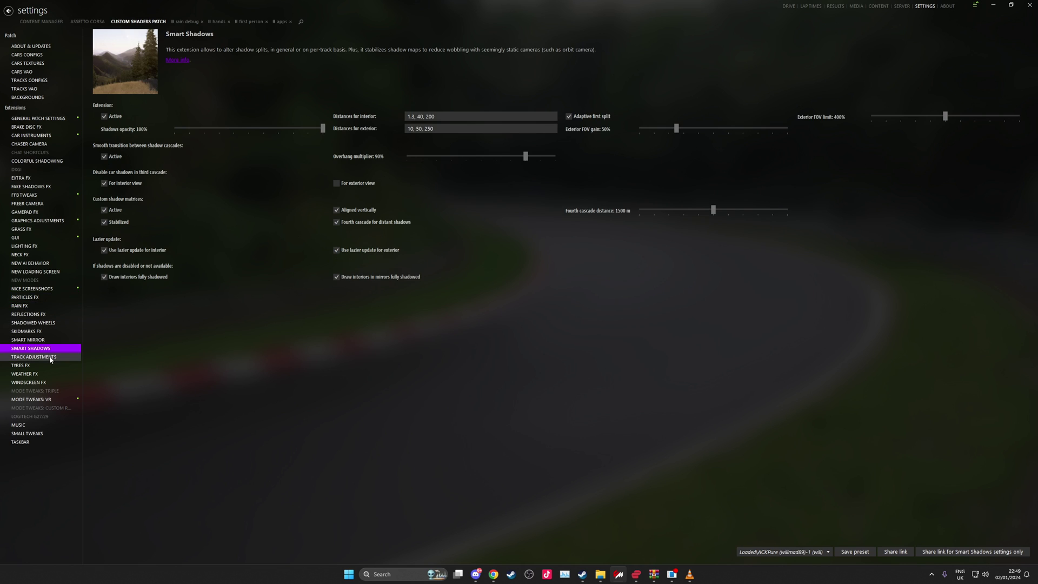
left_click(41, 374)
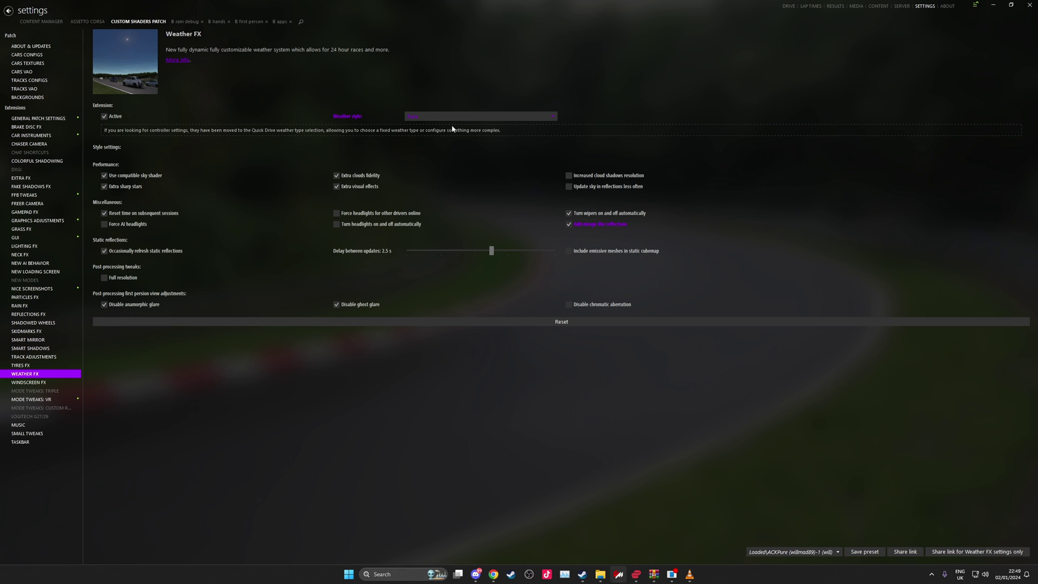
Check the weather style selection in the Weather FX settings
left_click(439, 118)
left_click(439, 115)
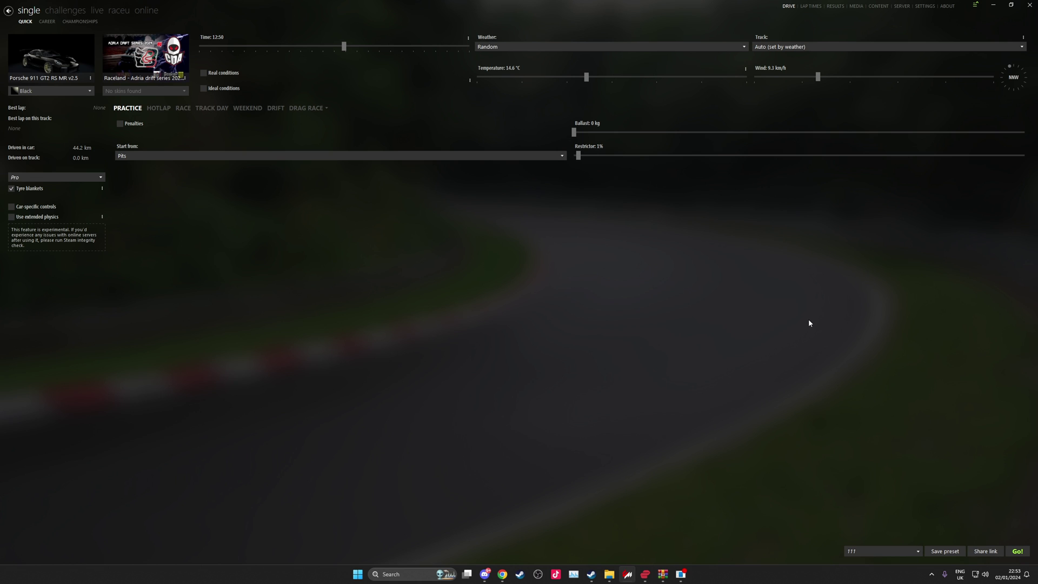
Open the Porsche 911 GT2 RS MR in the Custom Showroom's Paint Shop and set the skin to save as new
right_click(17, 68)
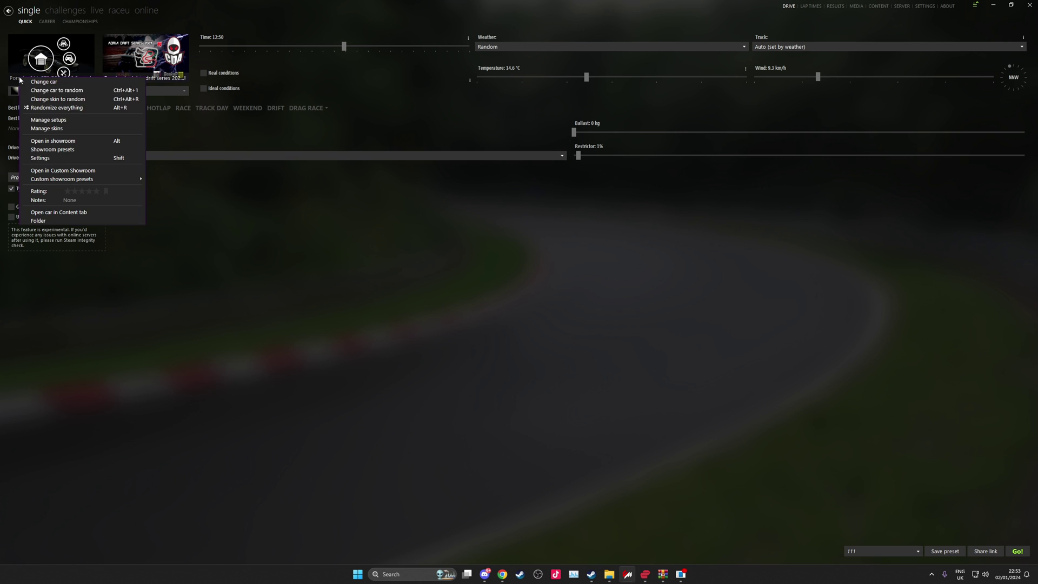
left_click(74, 167)
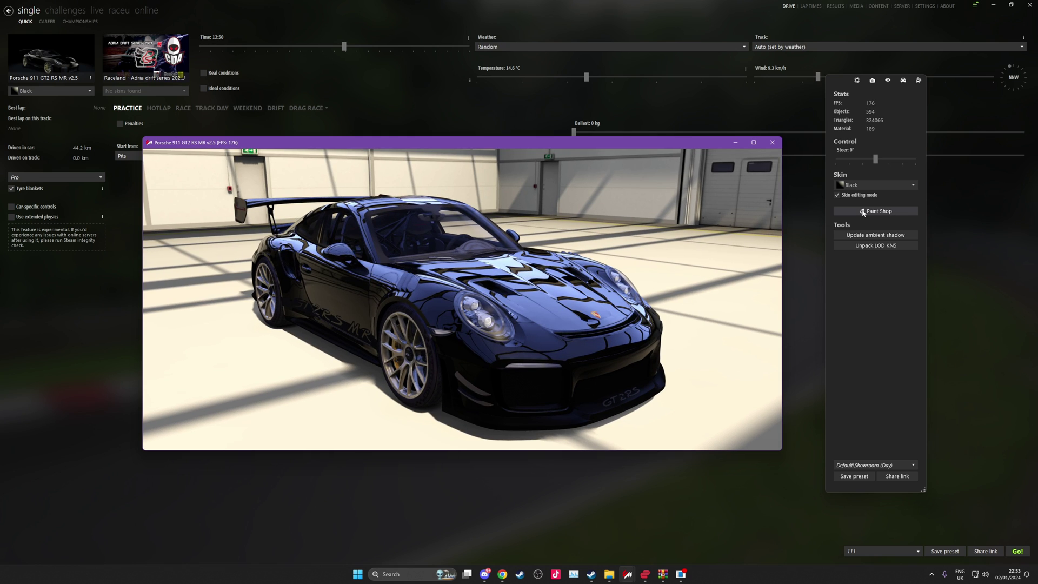
left_click(863, 215)
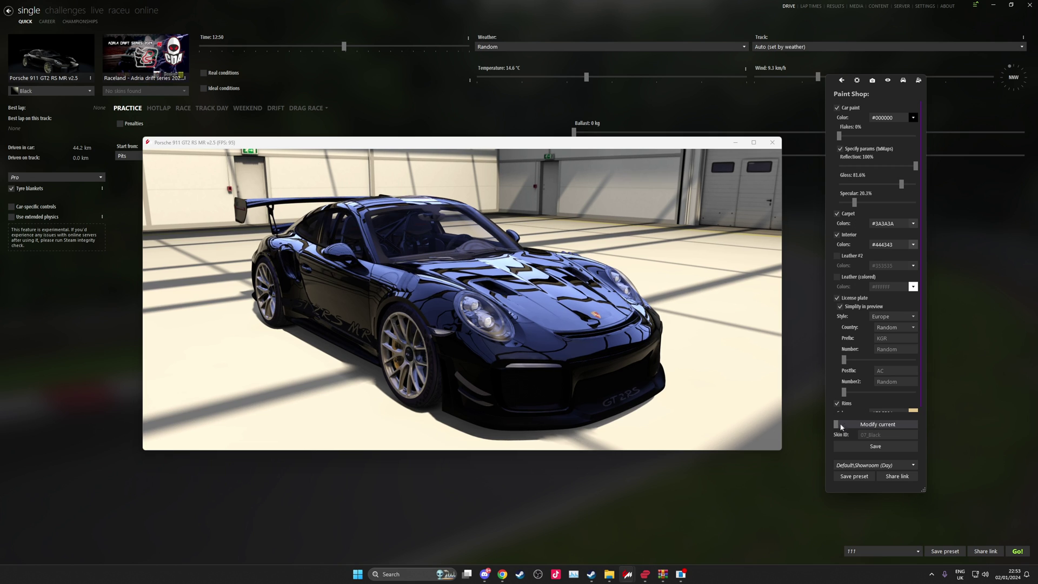
left_click(905, 425)
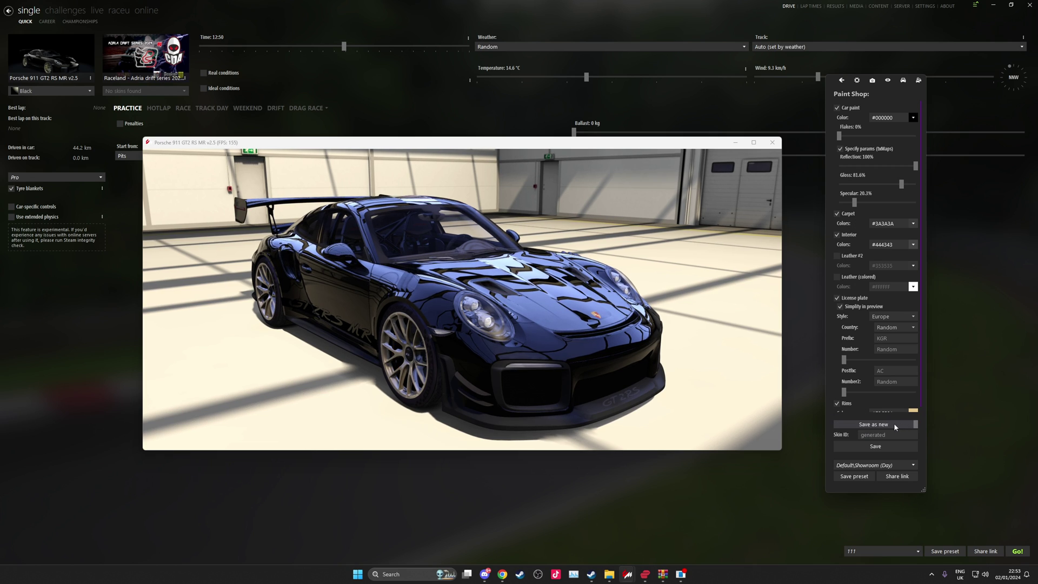
Set the Porsche's car paint color to #FCF4F4 and view the repainted body from the side and rear
left_click(913, 117)
left_click(850, 128)
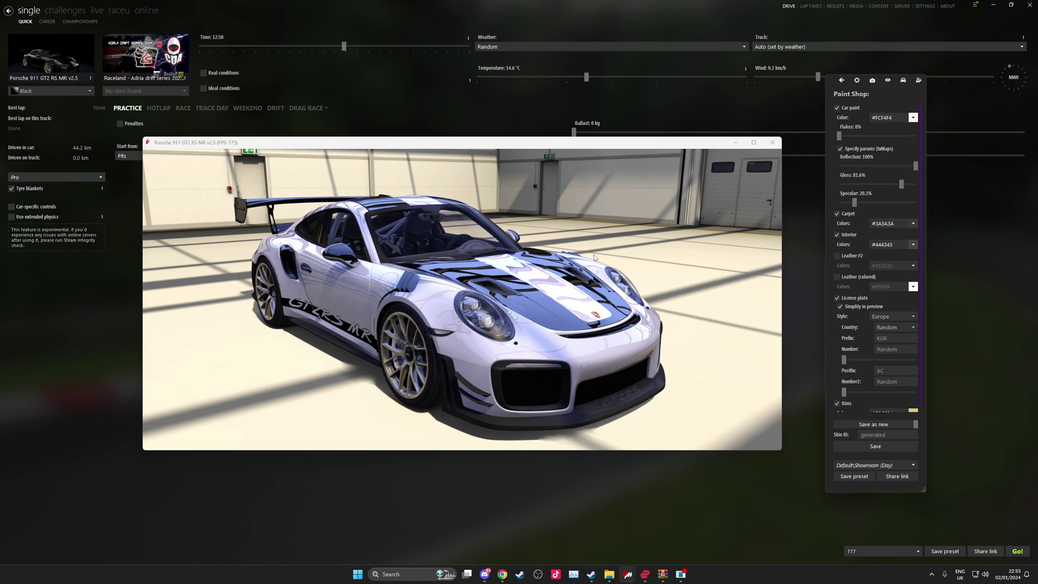
left_click_drag(486, 265, 429, 270)
left_click_drag(599, 281, 543, 289)
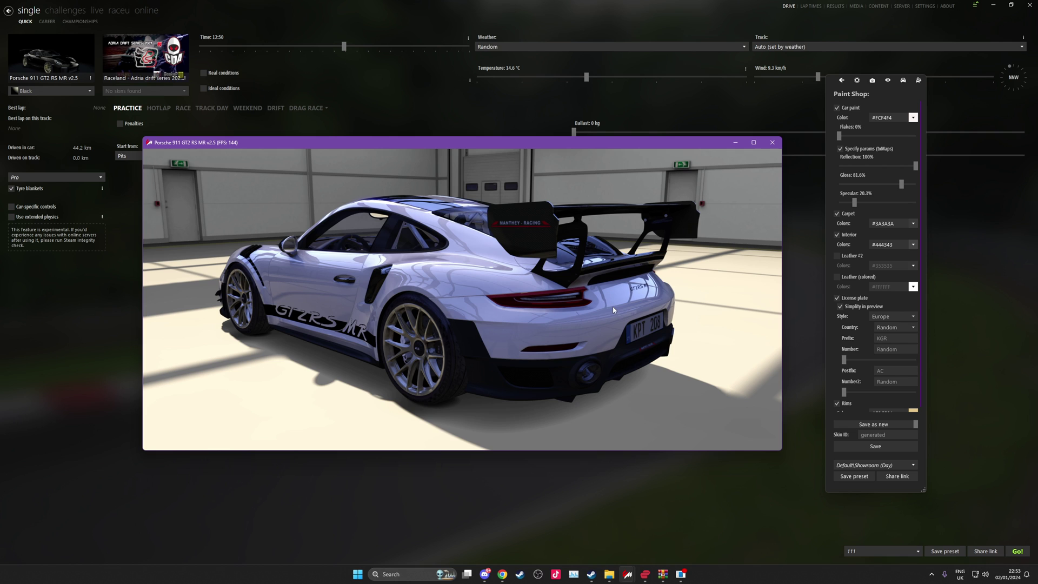
Switch the Porsche's license plate style to Russia and view the rear plate
left_click(892, 316)
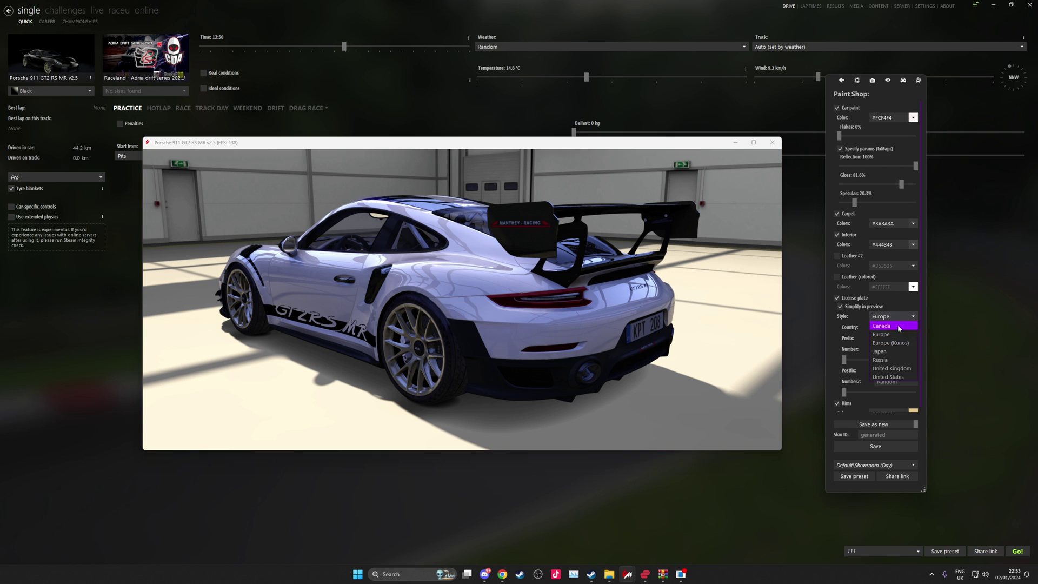
left_click(886, 359)
left_click_drag(643, 328, 555, 314)
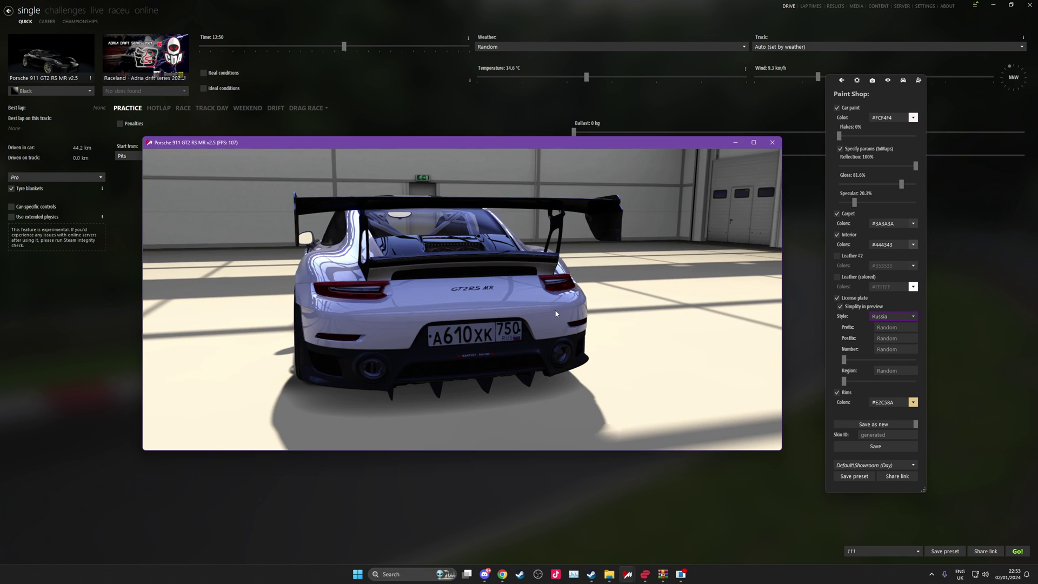
Try "teestertetwett" as the Russian license plate's prefix, then clear the prefix again
left_click(893, 327)
type("tees")
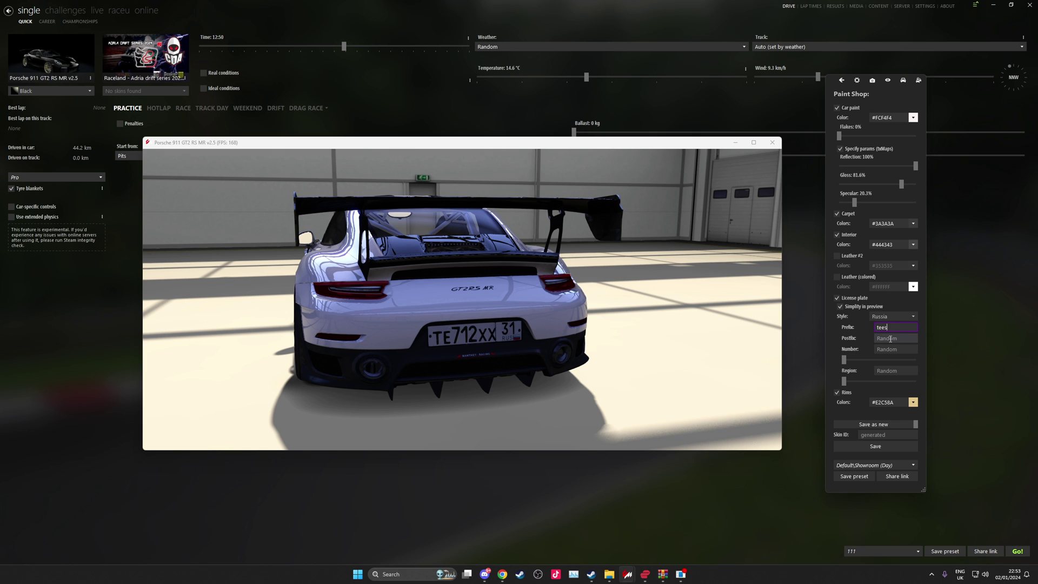
type("tertetwett")
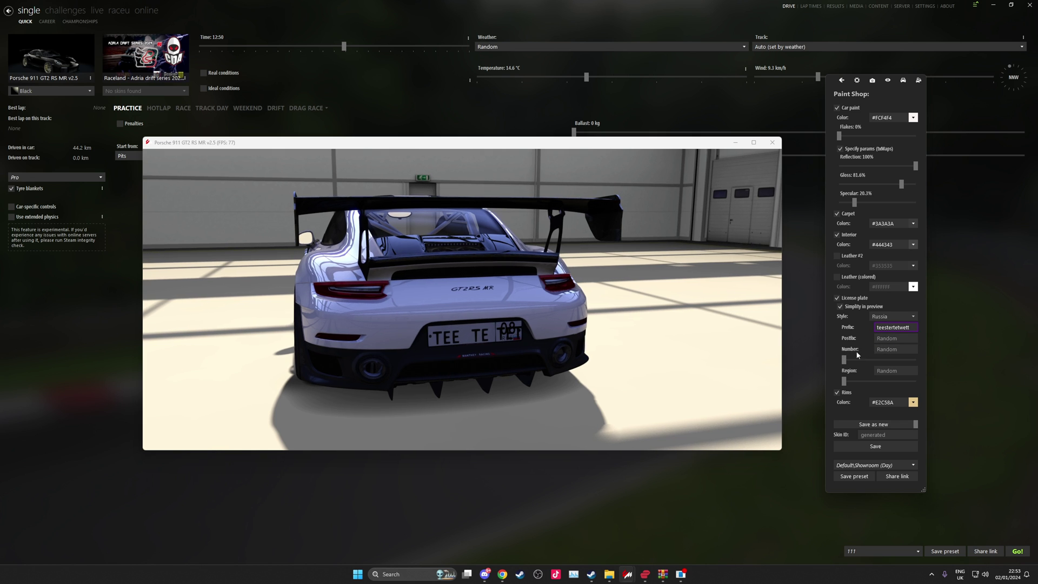
left_click_drag(756, 356, 675, 358)
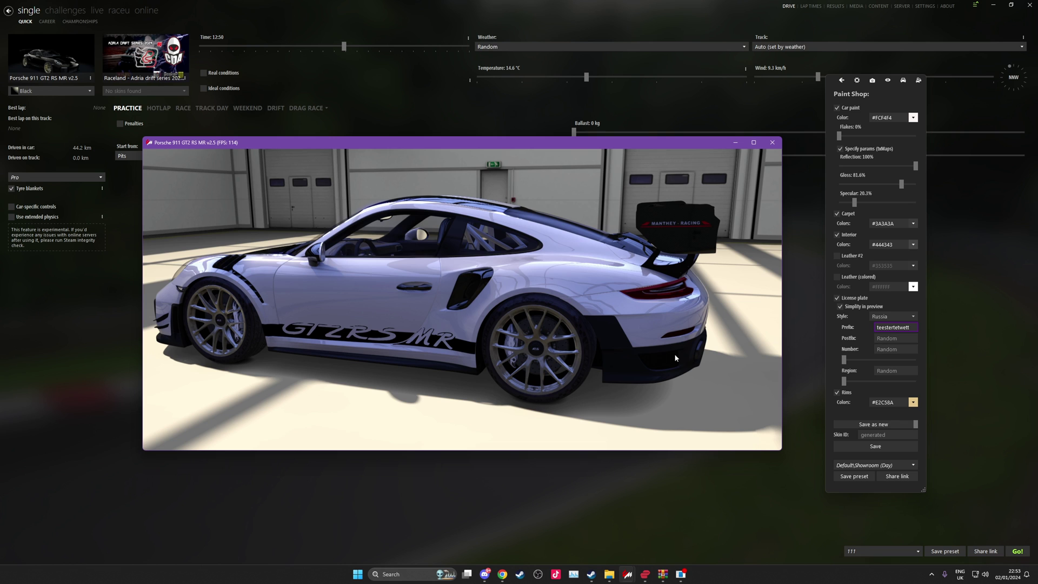
double_click(892, 327)
key("BackSpace")
left_click(594, 335)
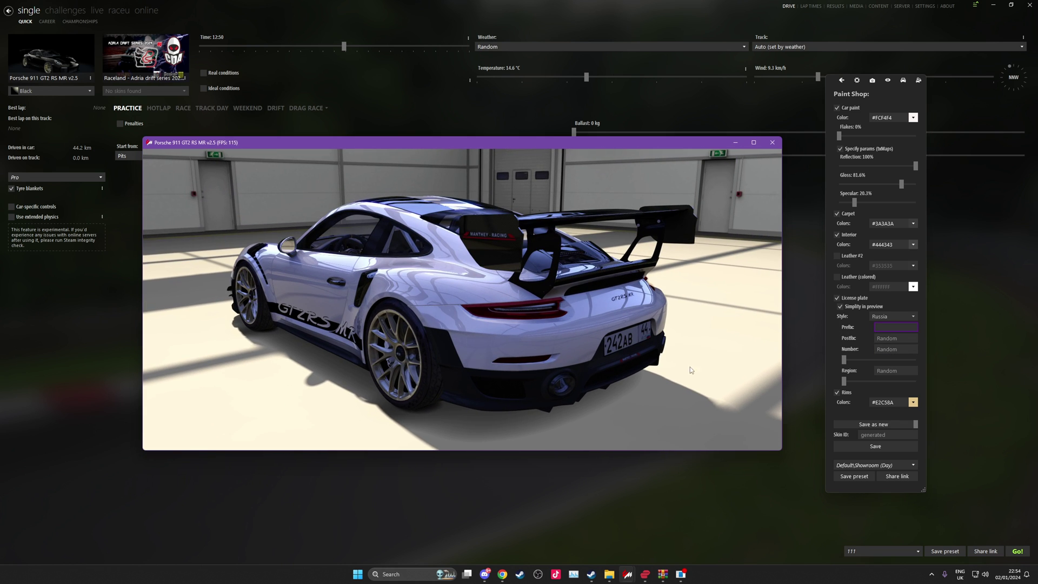
Save the new skin with the skin ID "My Russian Porsche"
left_click(891, 434)
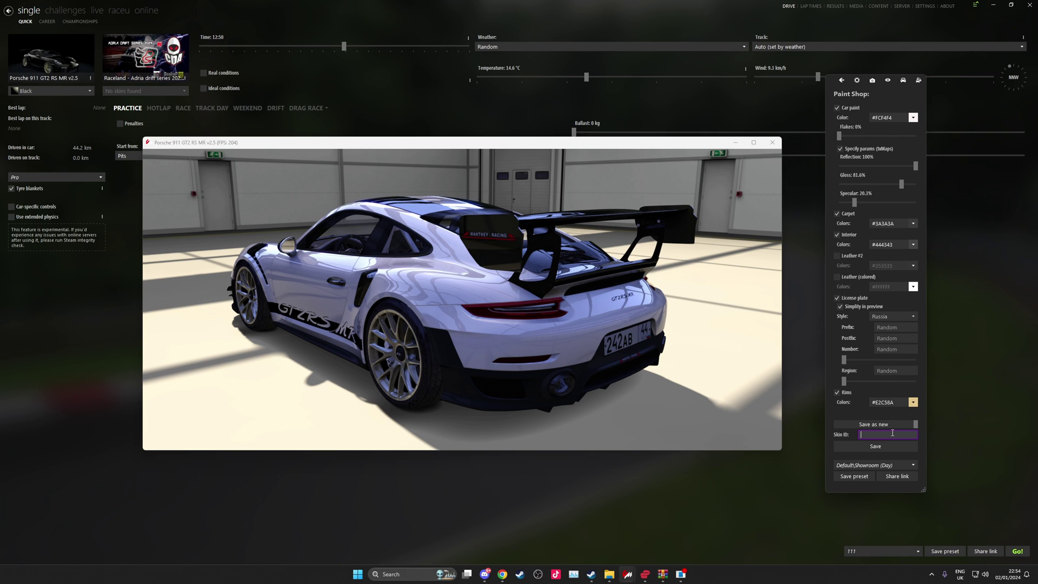
type("My Russian Porsche")
left_click(900, 445)
Close the Custom Showroom and select the My Russian Porsche skin for the car in the quick drive setup
left_click(772, 142)
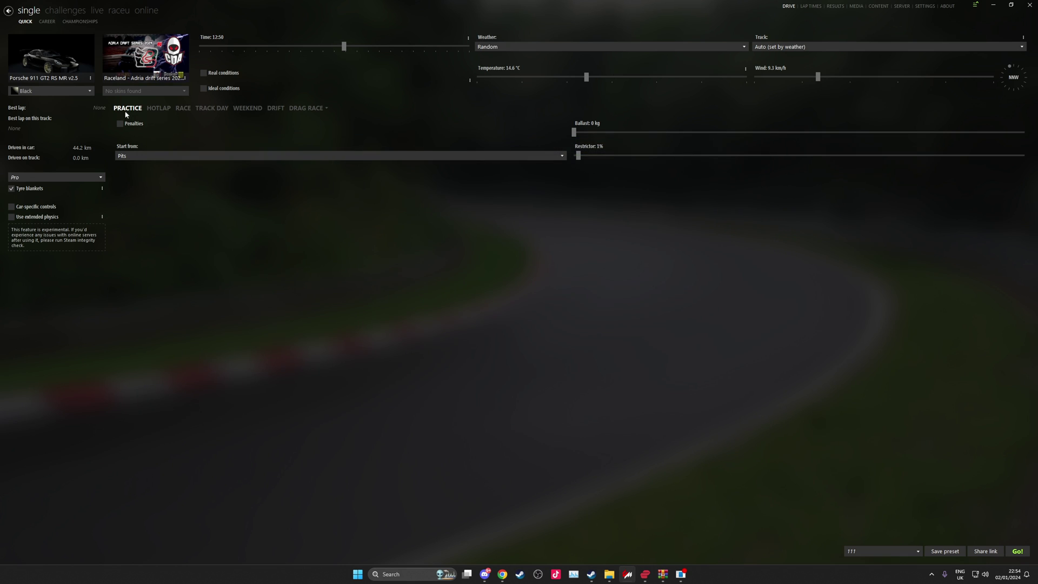
left_click(40, 90)
left_click(47, 190)
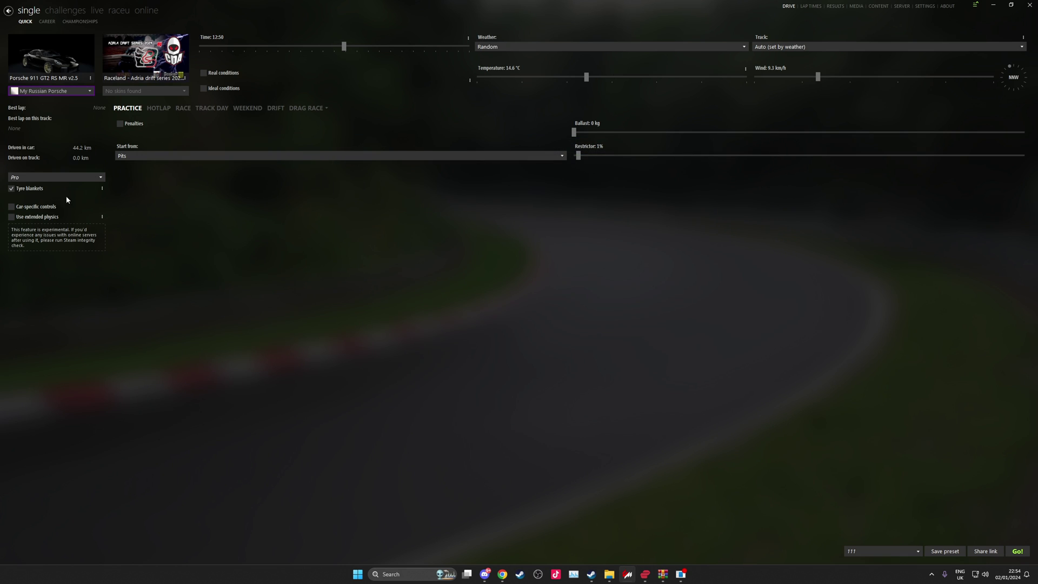